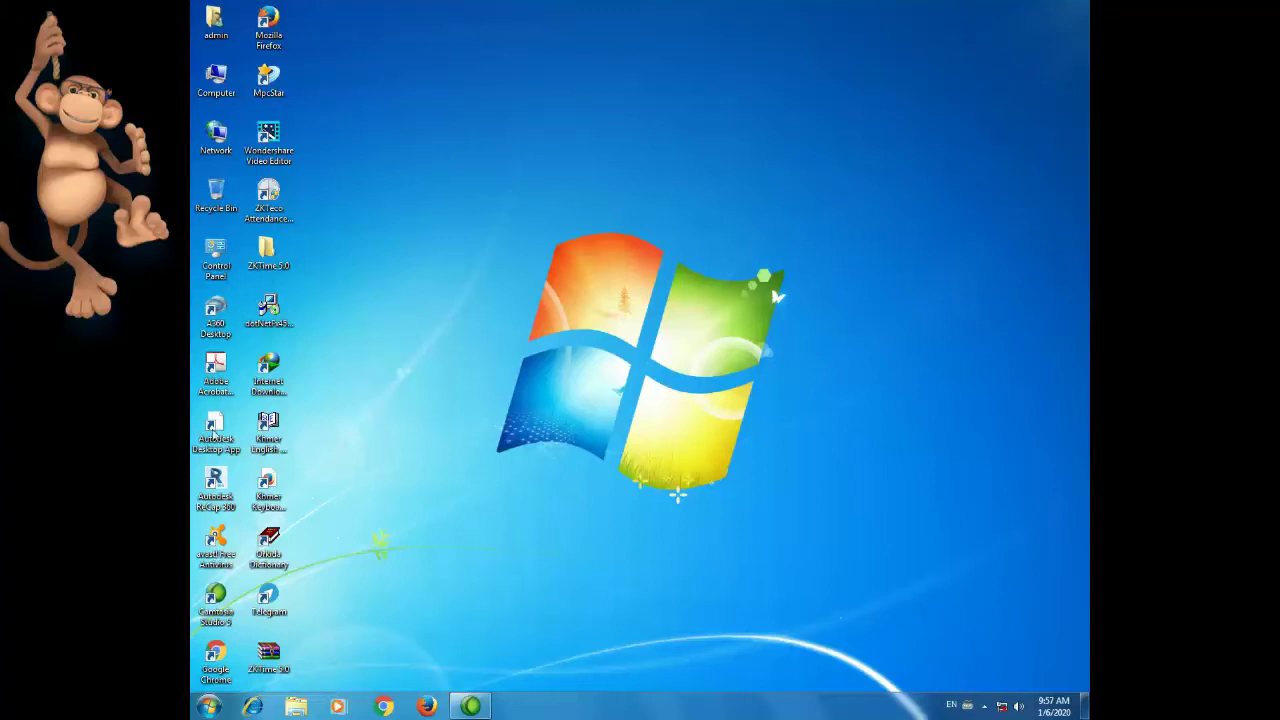
Run Setup from D:\AutoCAD_2017_English_Win_64bit_dlm and minimize Explorer.
{"action": "left_click", "coordinate": [290, 700]}
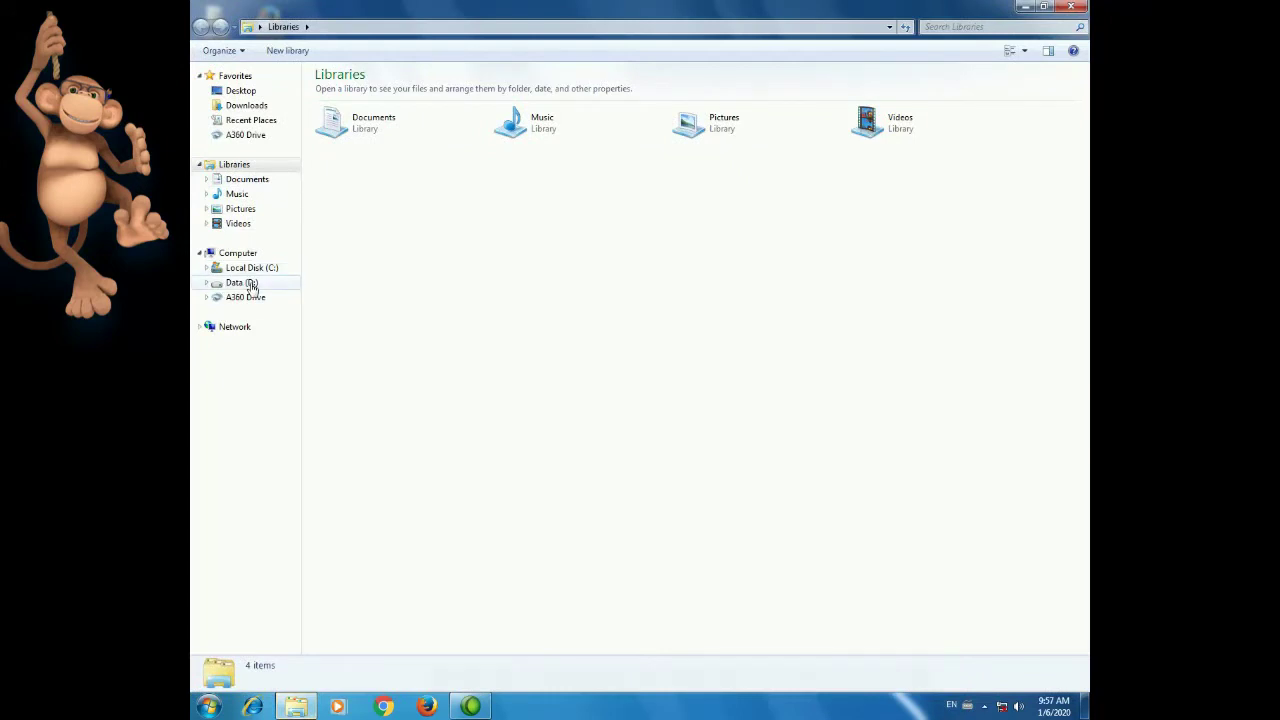
{"action": "left_click", "coordinate": [241, 283]}
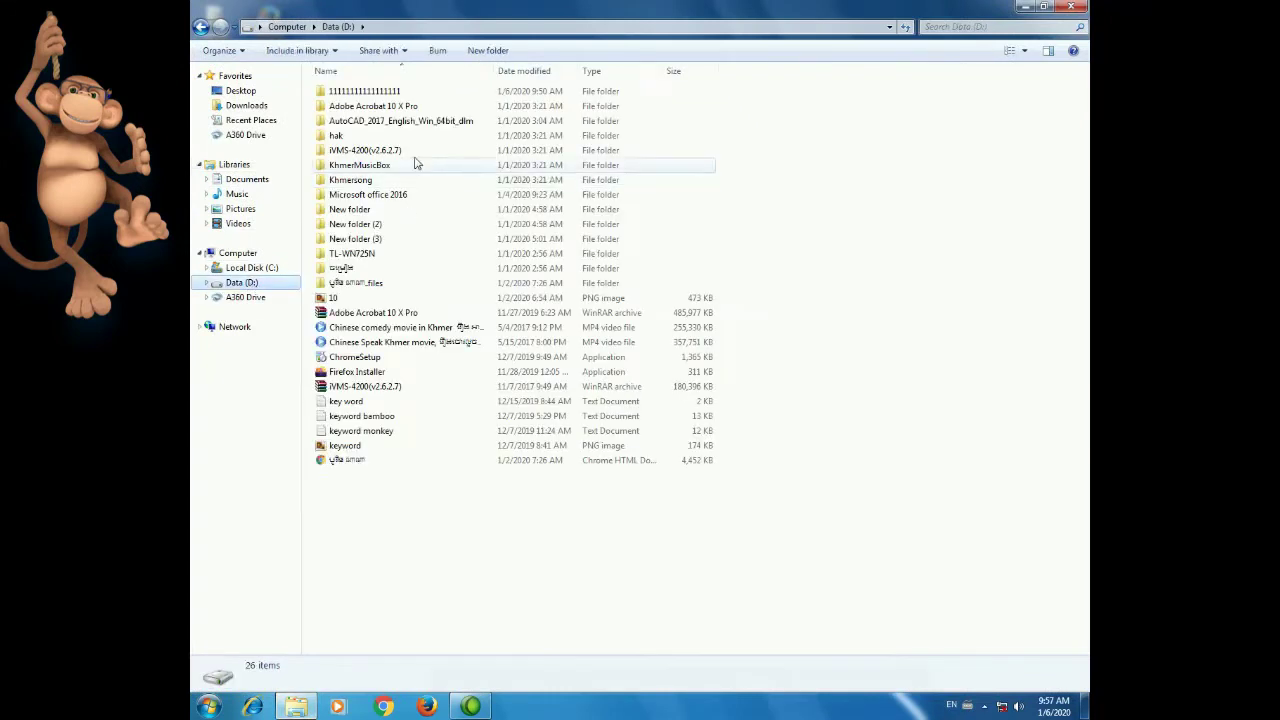
{"action": "double_click", "coordinate": [420, 120]}
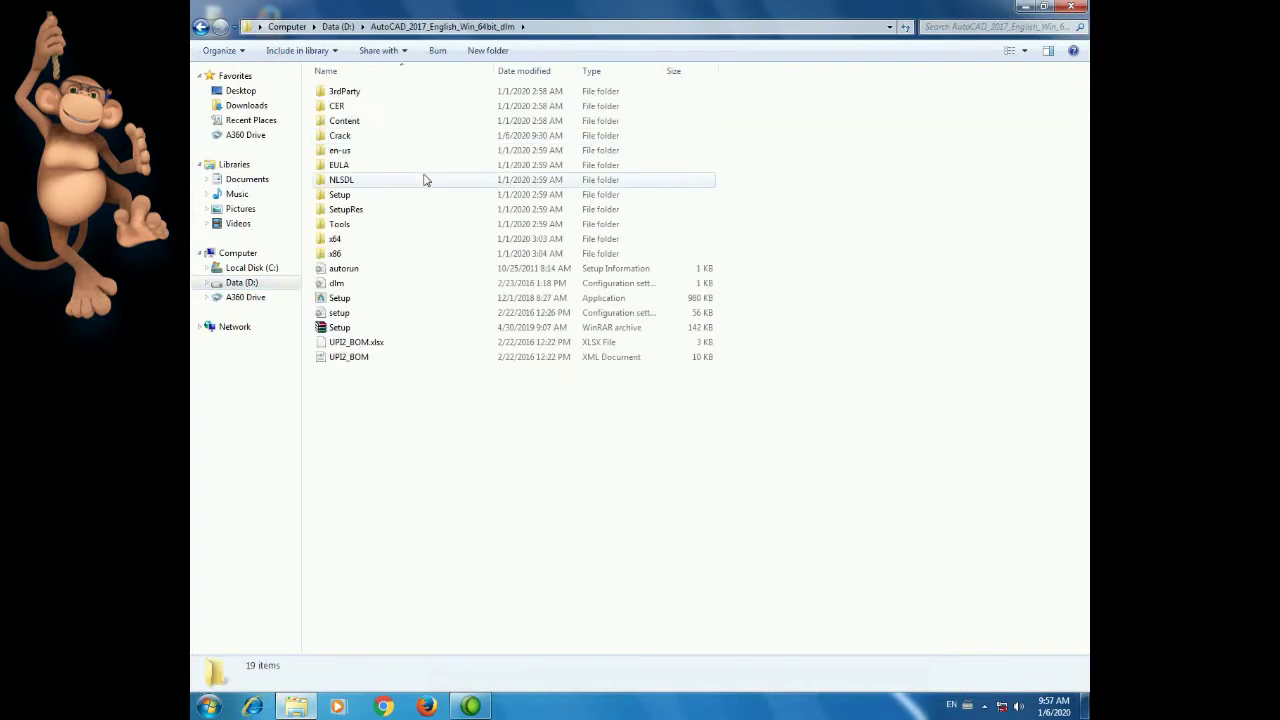
{"action": "double_click", "coordinate": [340, 298]}
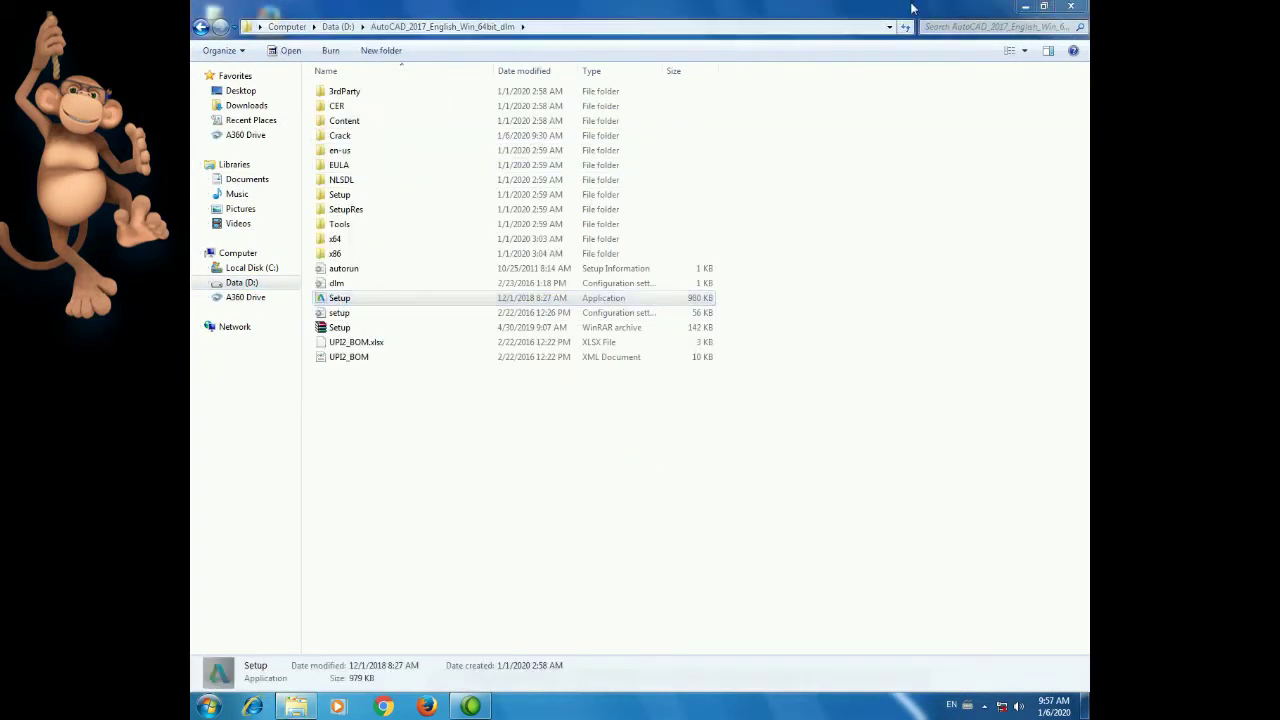
{"action": "left_click", "coordinate": [1025, 8]}
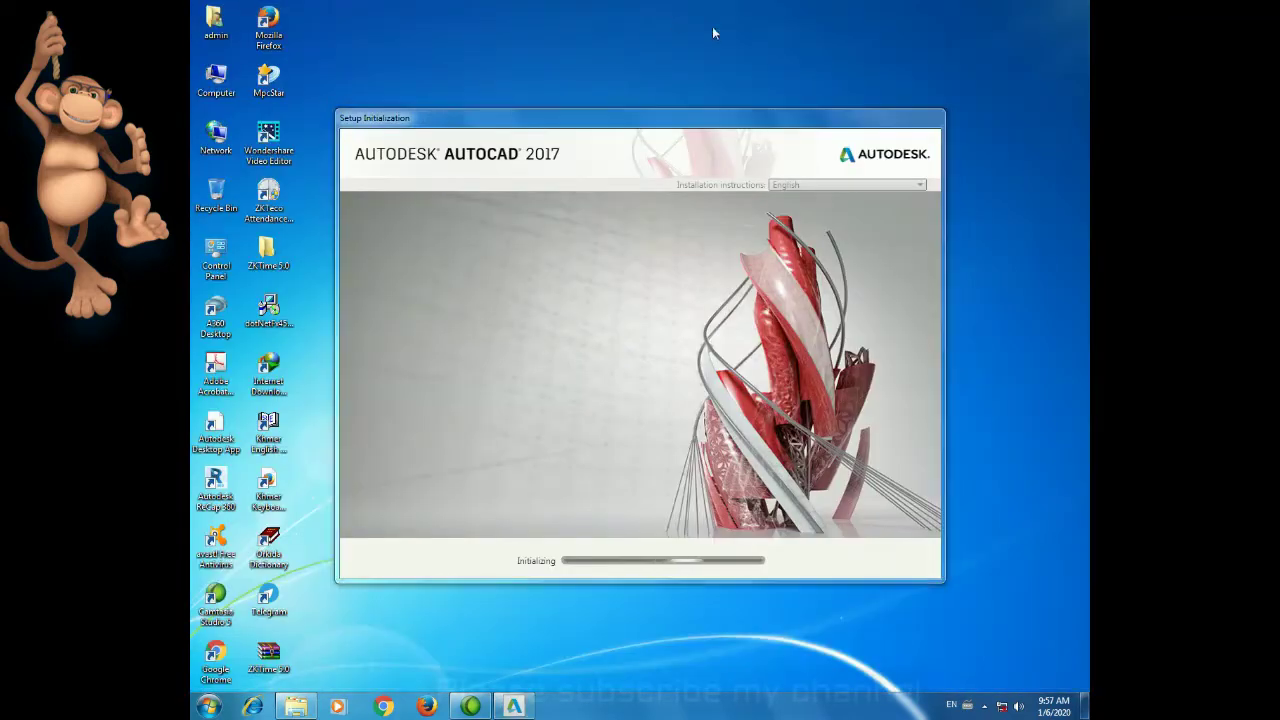
Refresh the desktop.
{"action": "right_click", "coordinate": [673, 17]}
{"action": "right_click", "coordinate": [596, 2]}
{"action": "left_click", "coordinate": [635, 40]}
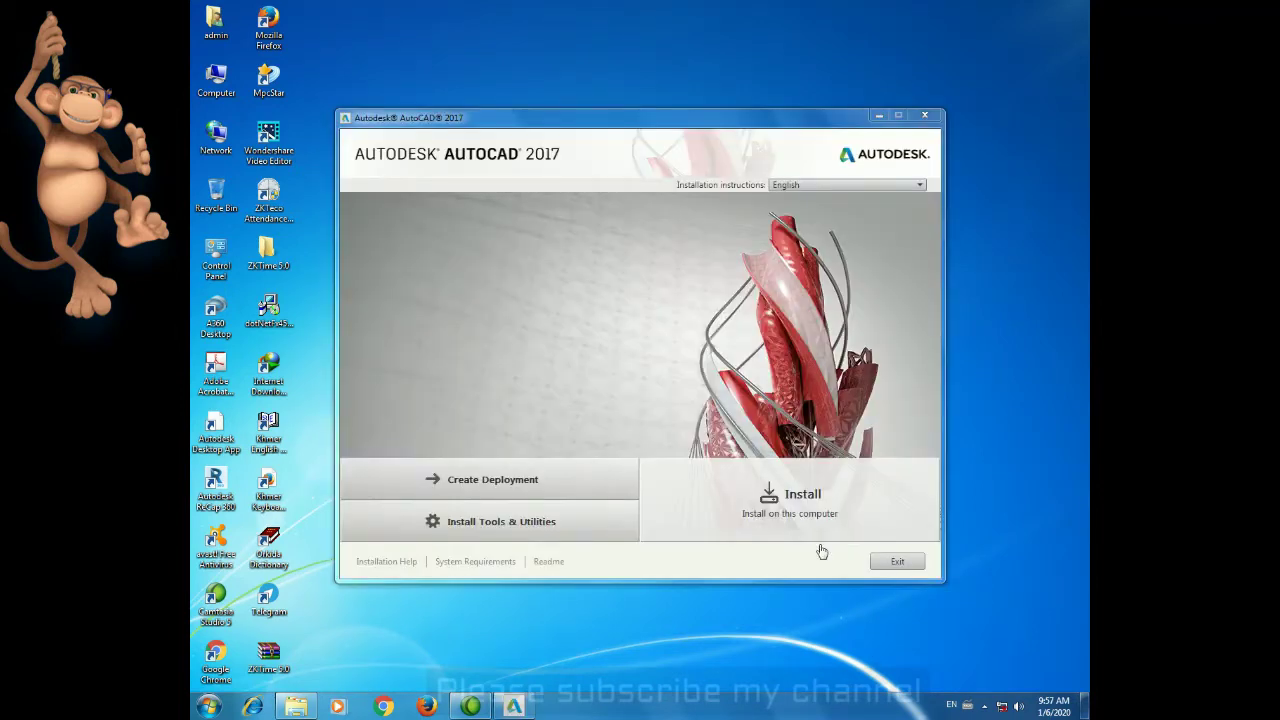
Install AutoCAD 2017 on this computer, accepting the licence agreement and default configuration.
{"action": "left_click", "coordinate": [808, 500]}
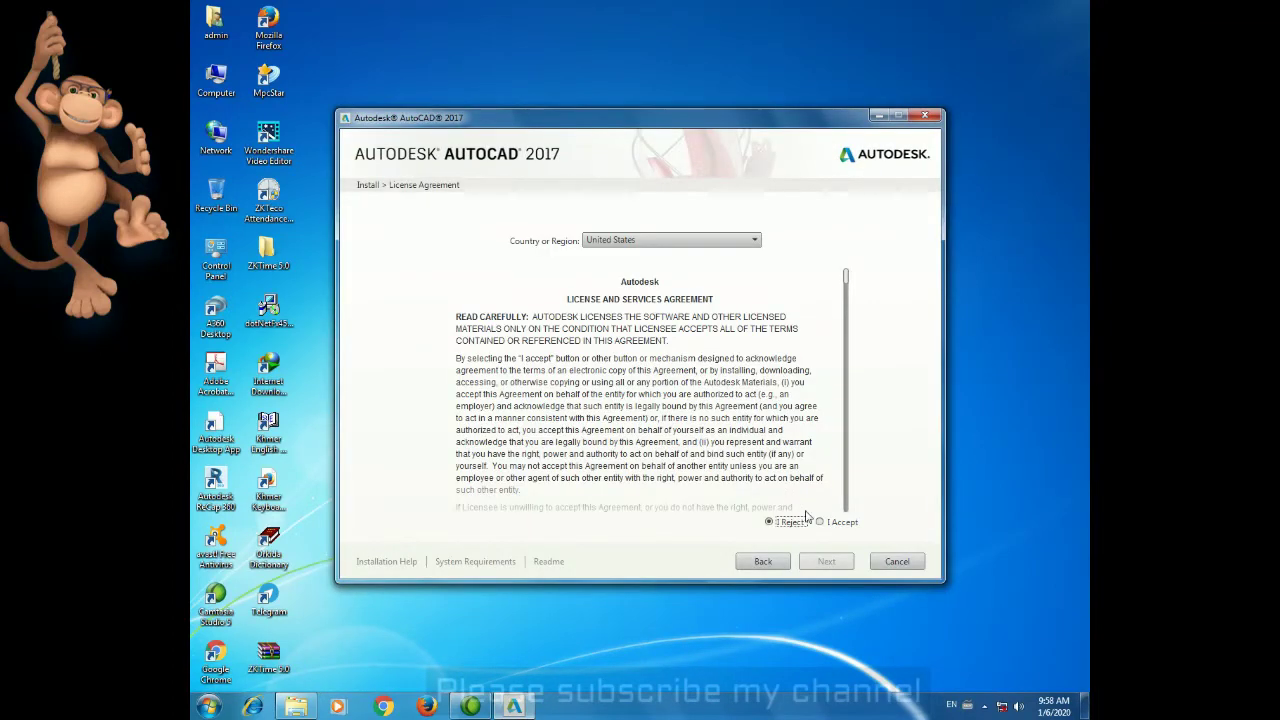
{"action": "left_click", "coordinate": [835, 522]}
{"action": "left_click", "coordinate": [826, 562]}
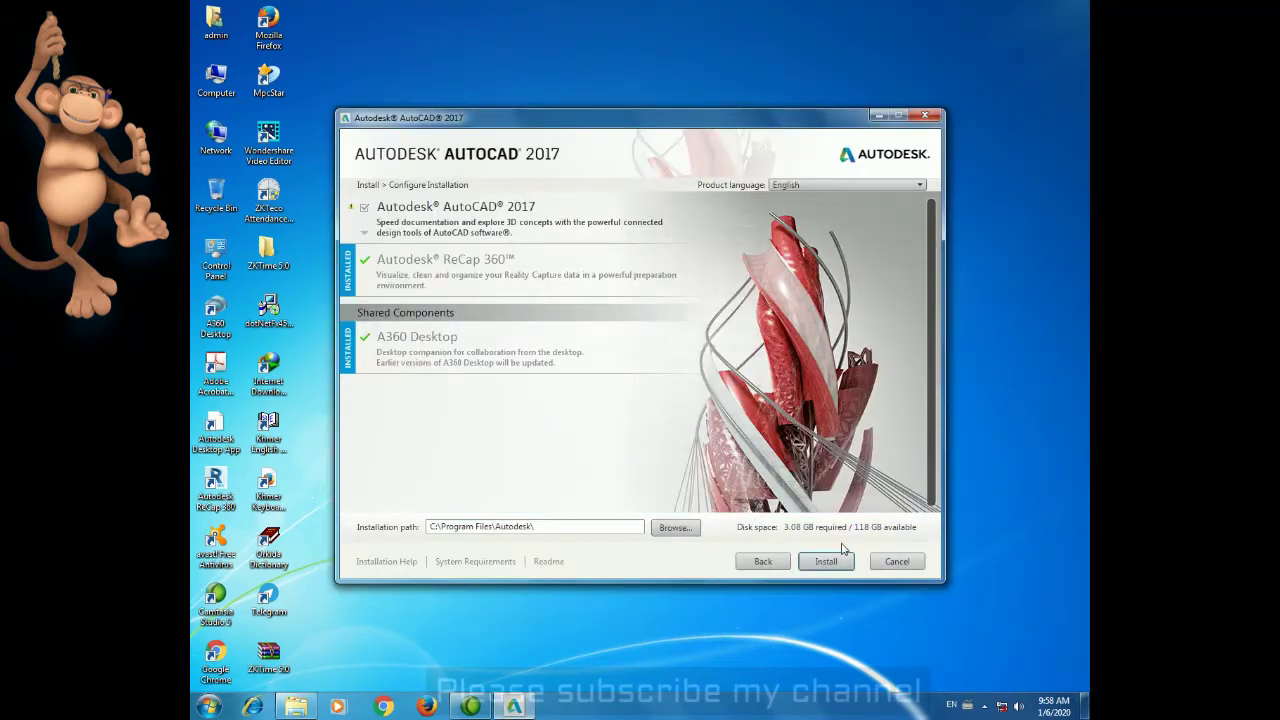
{"action": "left_click", "coordinate": [826, 562]}
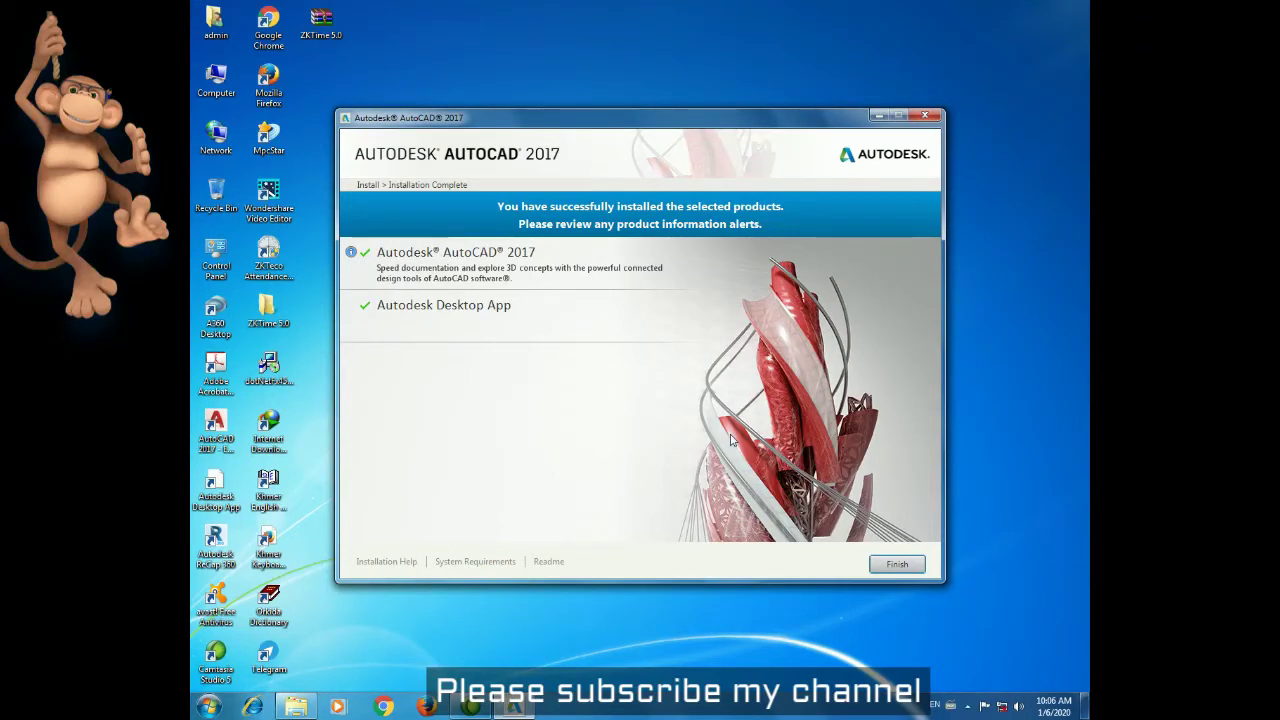
Finish the installer and copy xf-adsk2017_x64 from the Crack folder.
{"action": "left_click", "coordinate": [899, 565]}
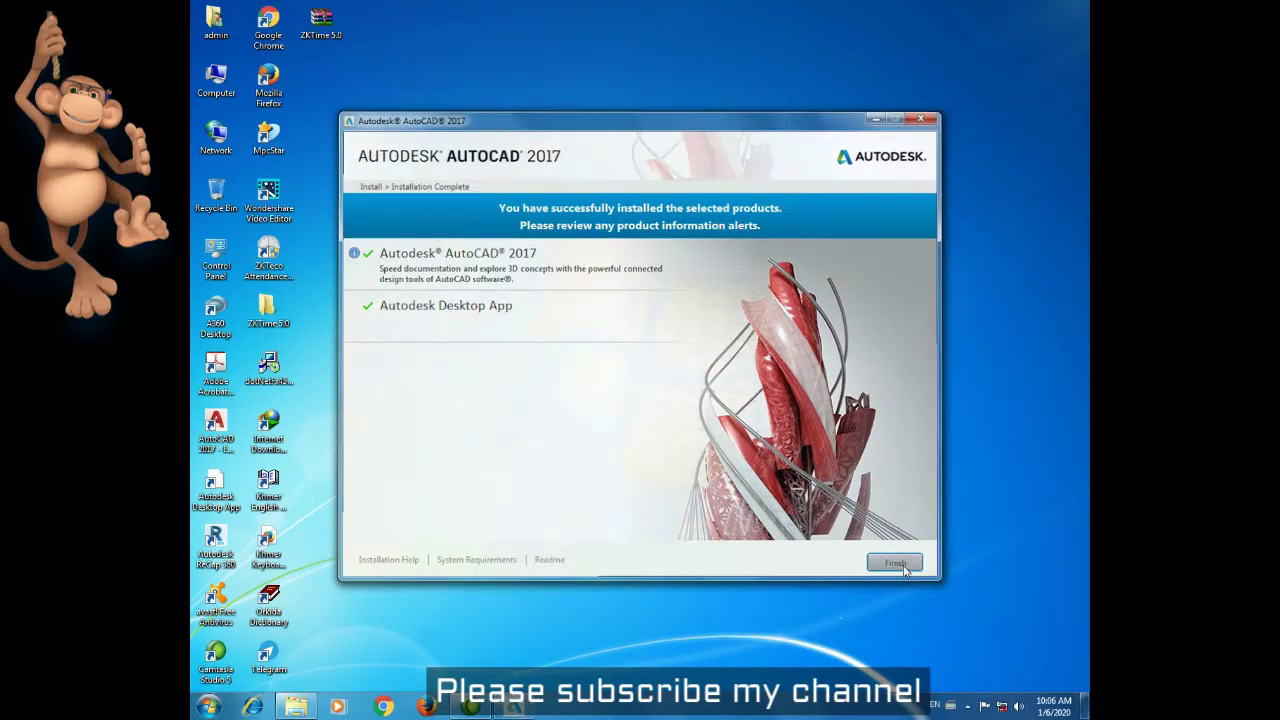
{"action": "left_click", "coordinate": [296, 706]}
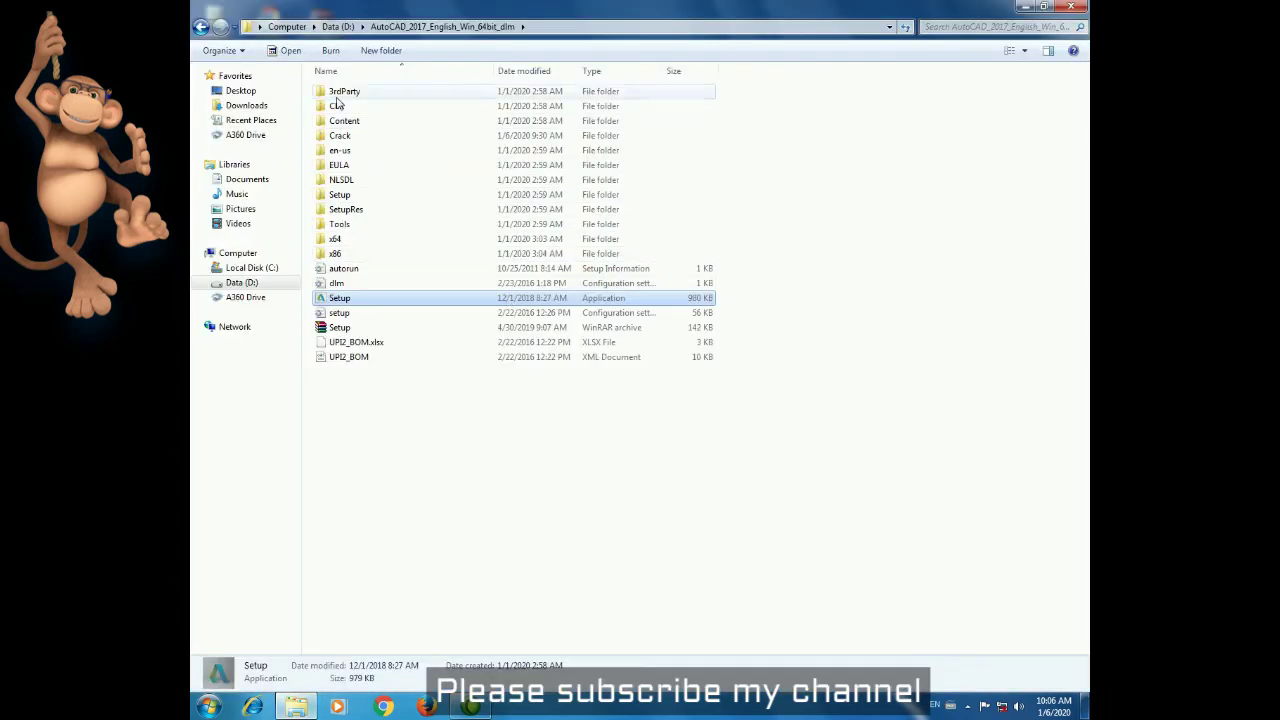
{"action": "double_click", "coordinate": [341, 137]}
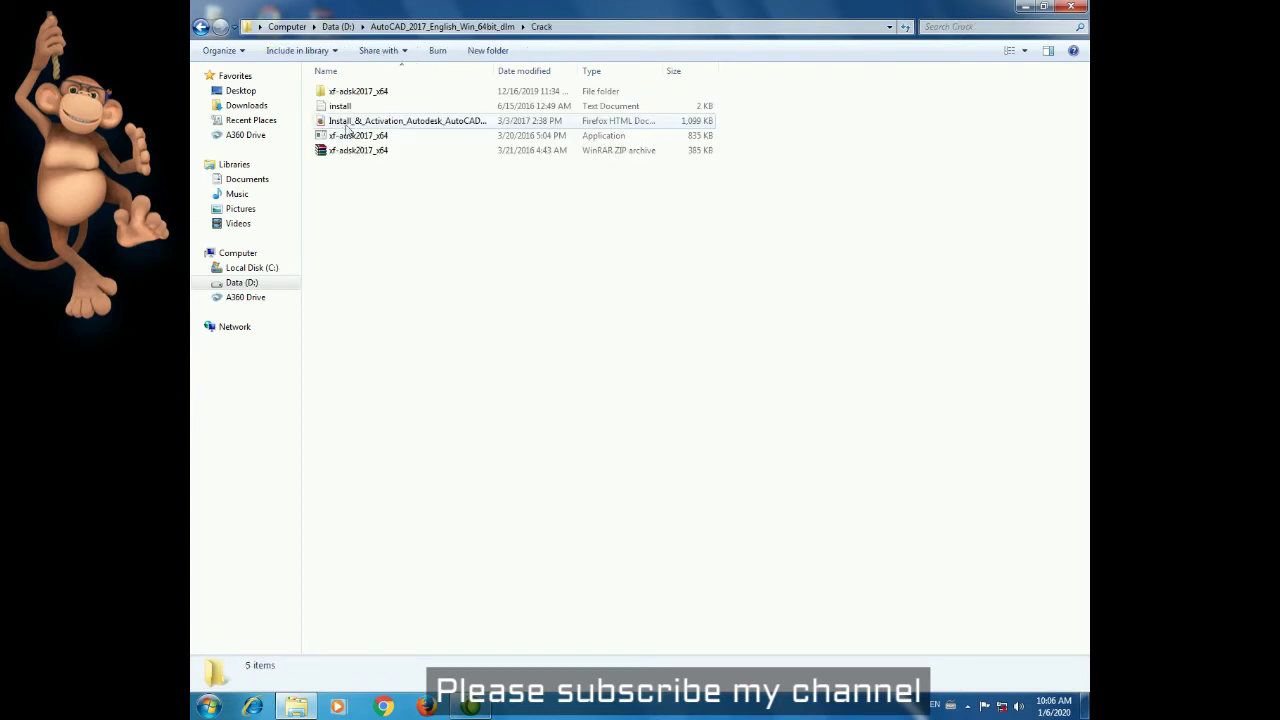
{"action": "double_click", "coordinate": [352, 137]}
{"action": "right_click", "coordinate": [349, 137]}
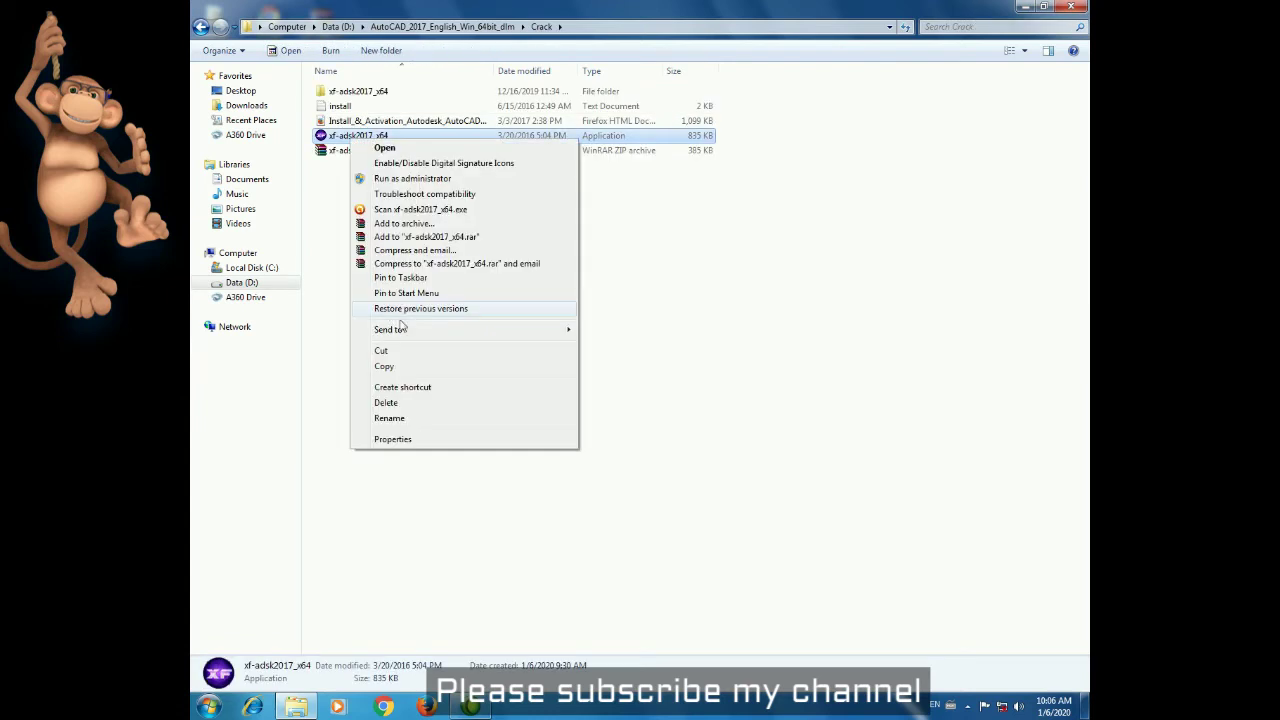
{"action": "left_click", "coordinate": [385, 368]}
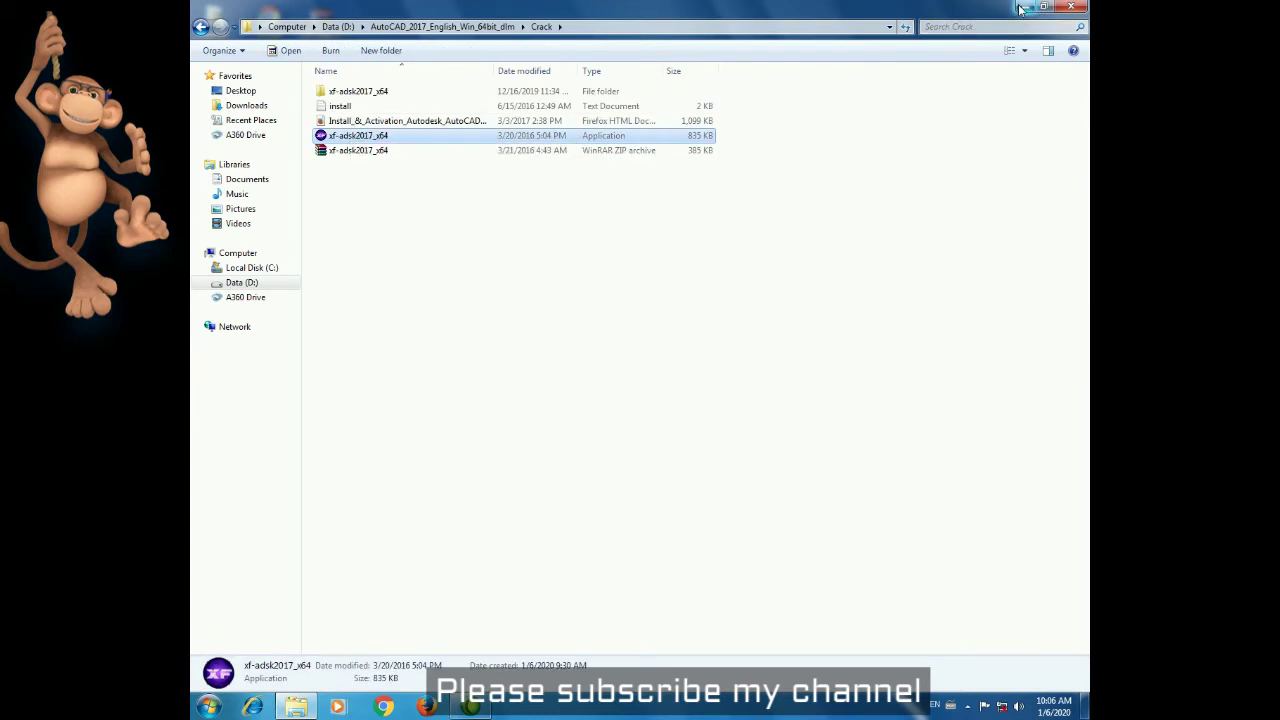
{"action": "mouse_move", "coordinate": [295, 706]}
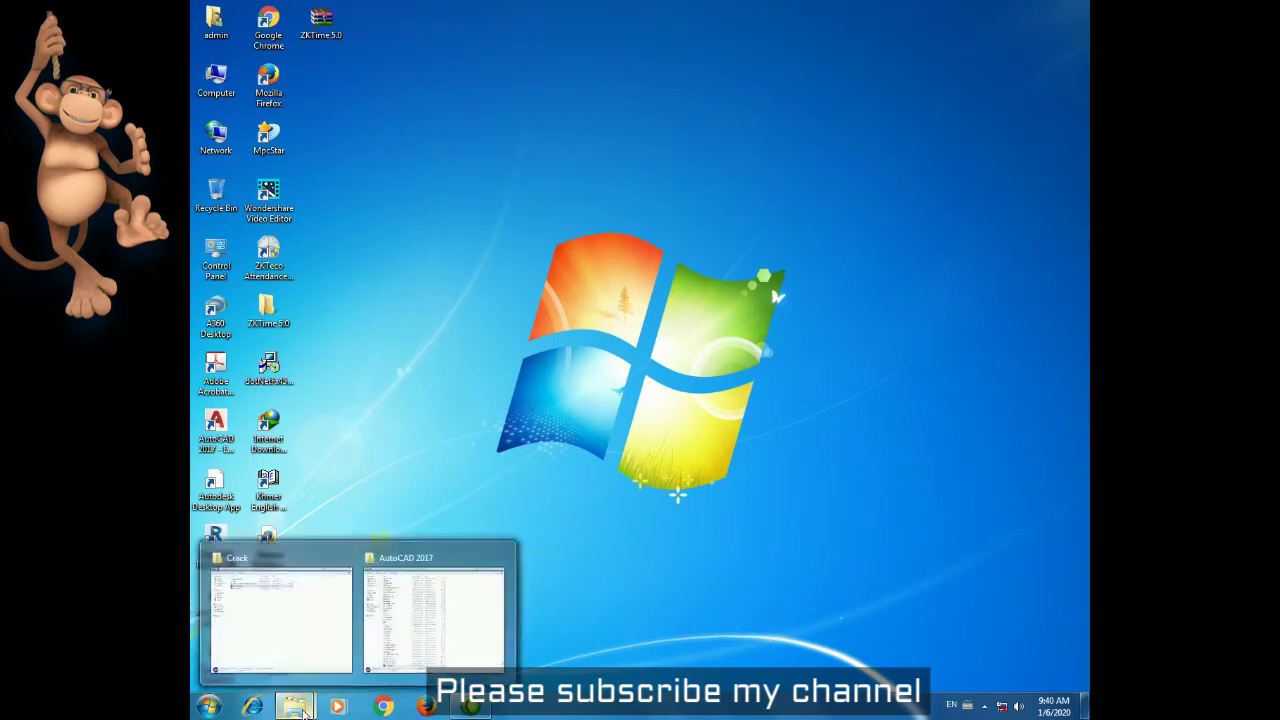
Run the copied xf-adsk2017_x64 as administrator from the AutoCAD 2017 program folder, then minimize Explorer.
{"action": "left_click", "coordinate": [432, 620]}
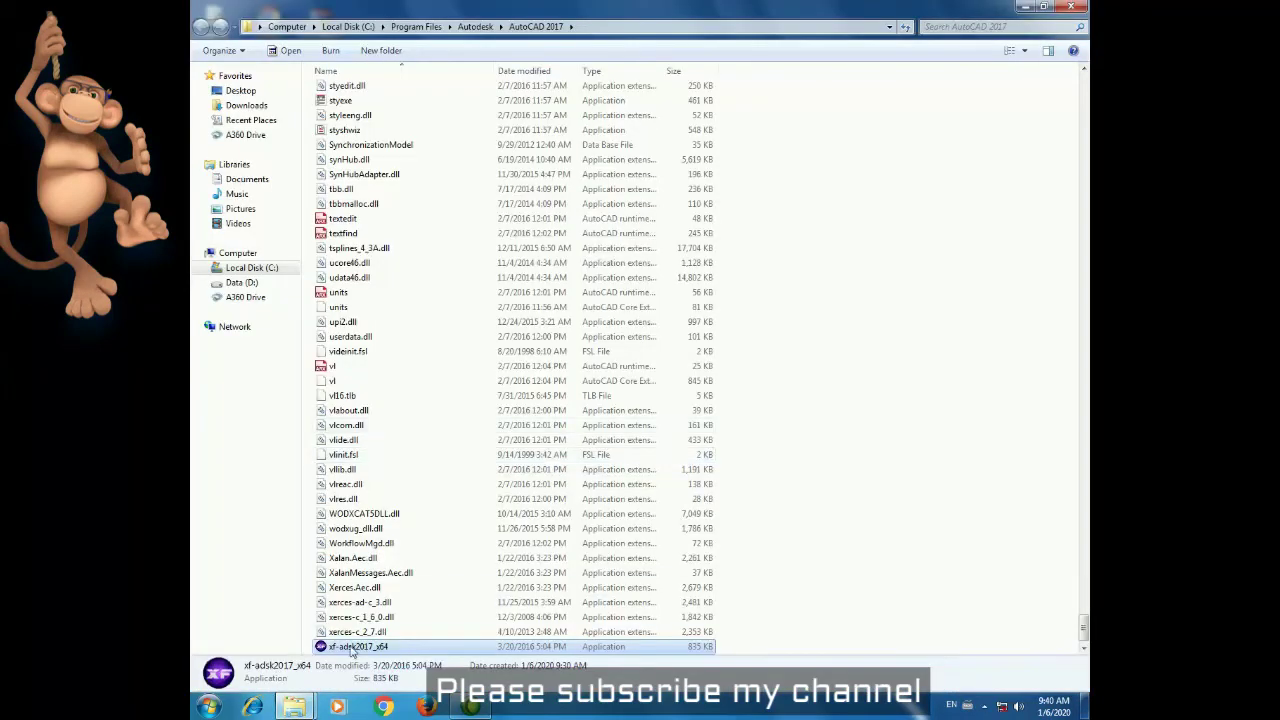
{"action": "right_click", "coordinate": [350, 648]}
{"action": "left_click", "coordinate": [410, 359]}
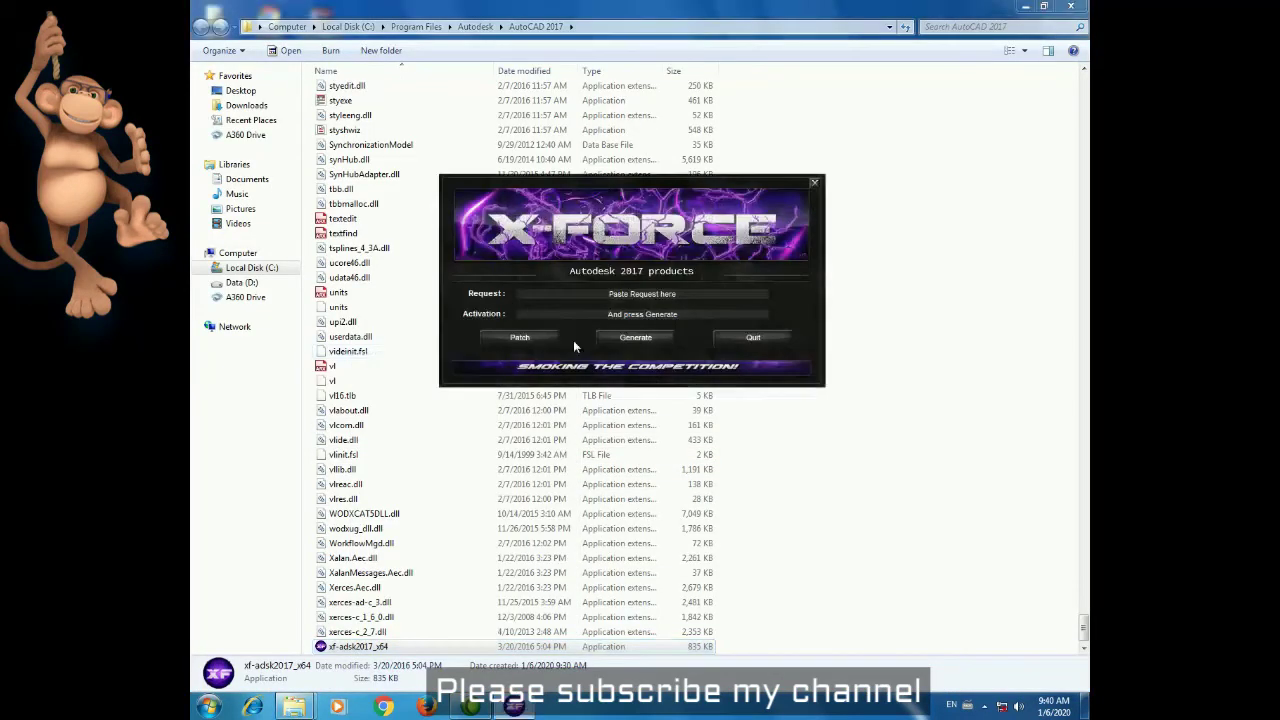
{"action": "left_click", "coordinate": [1024, 8]}
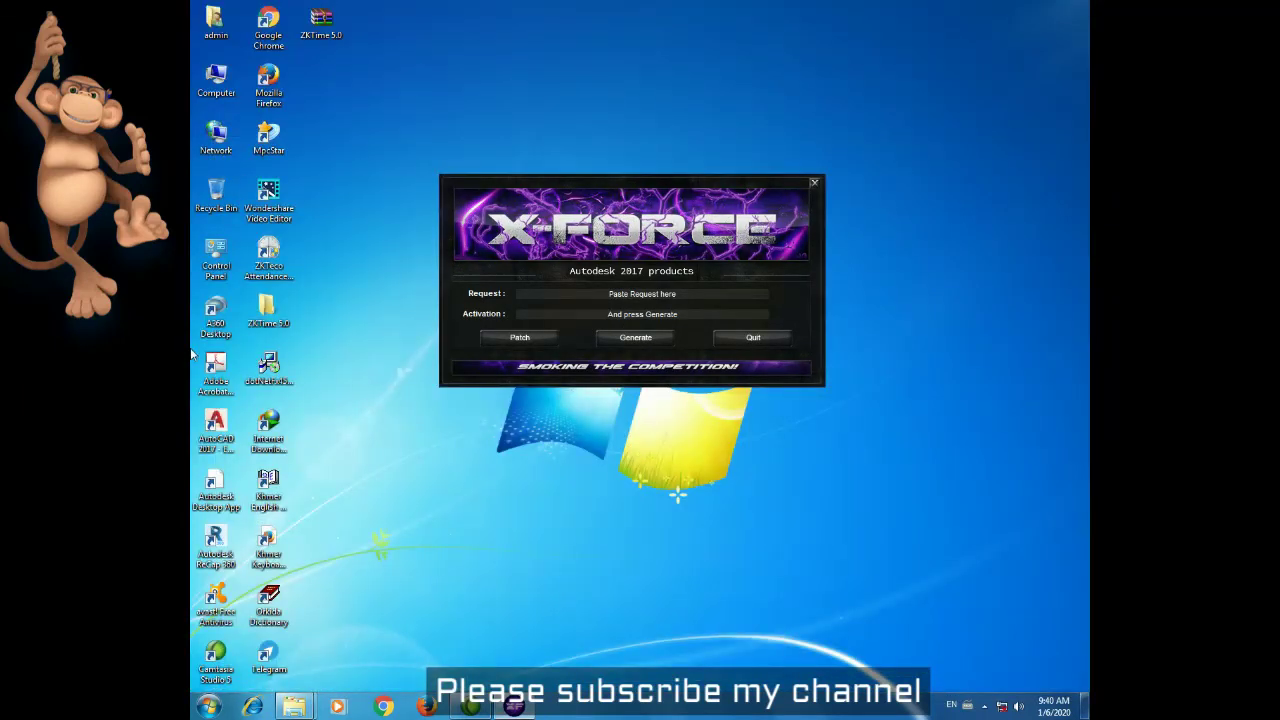
Launch AutoCAD 2017 as administrator, open install.txt in Notepad, and move the keygen window up.
{"action": "right_click", "coordinate": [220, 432]}
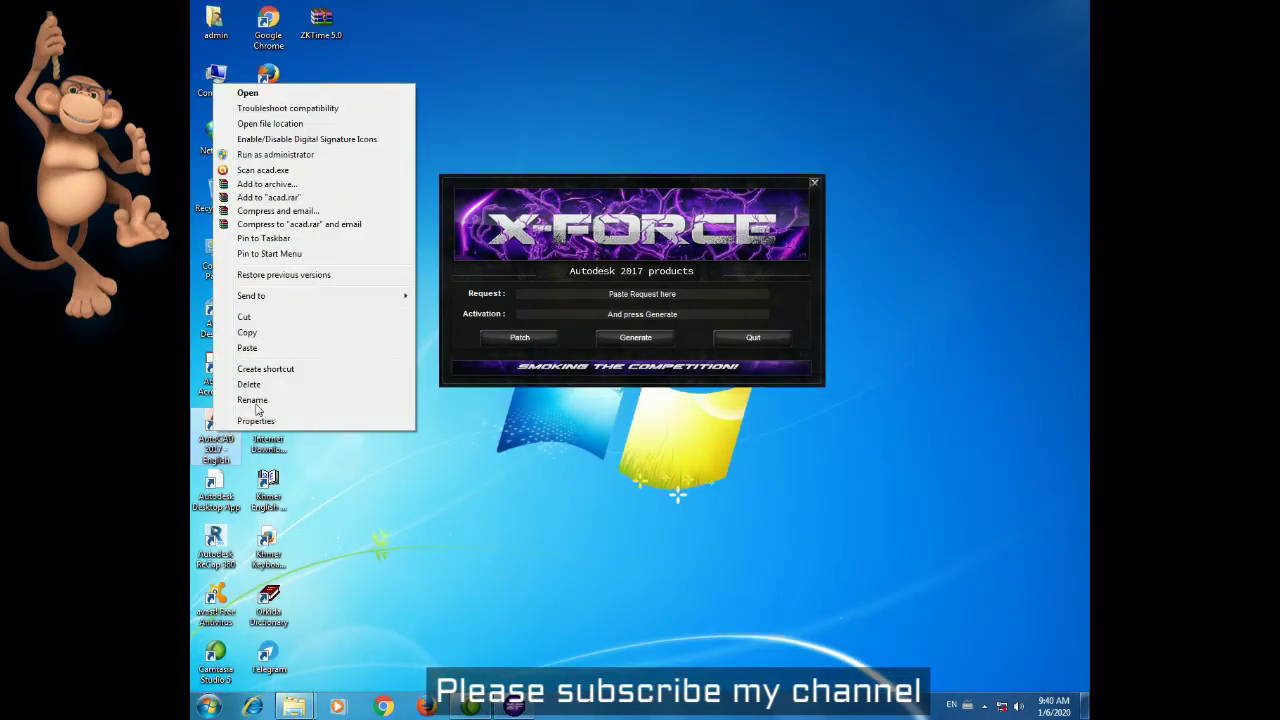
{"action": "left_click", "coordinate": [272, 155]}
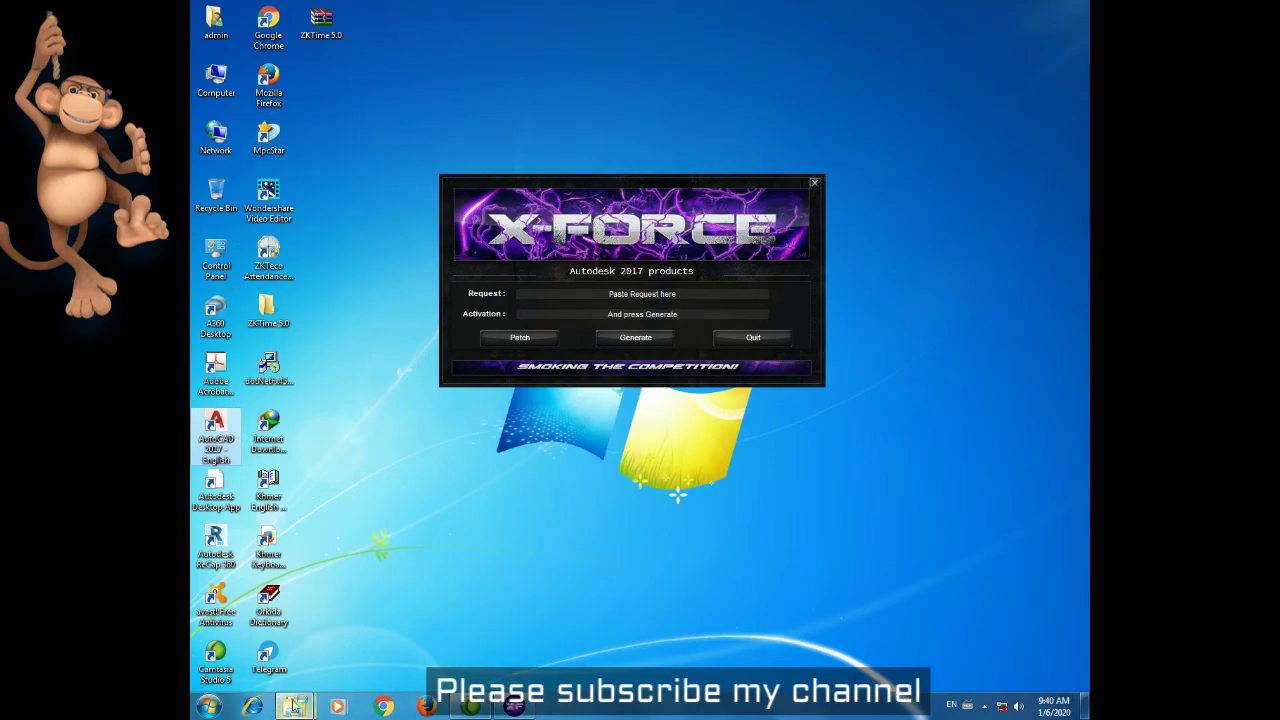
{"action": "mouse_move", "coordinate": [294, 706]}
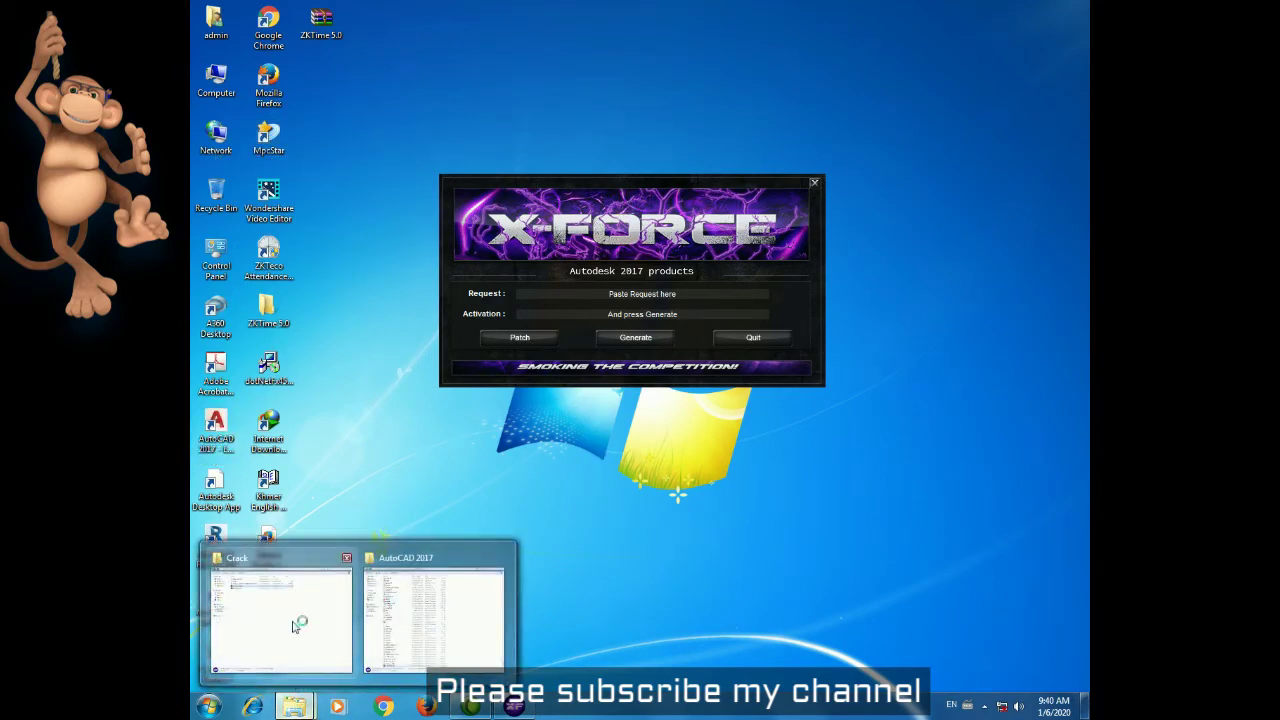
{"action": "left_click", "coordinate": [300, 615]}
{"action": "right_click", "coordinate": [341, 106]}
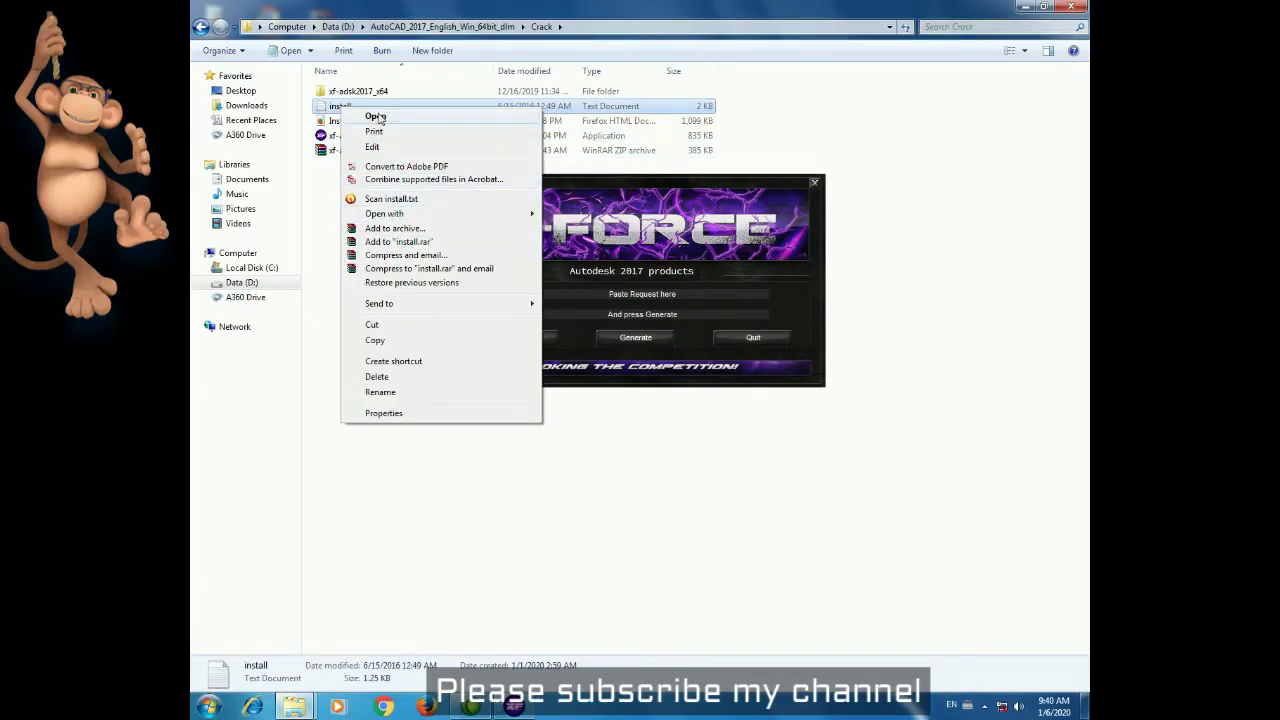
{"action": "left_click", "coordinate": [375, 116]}
{"action": "left_click", "coordinate": [1025, 6]}
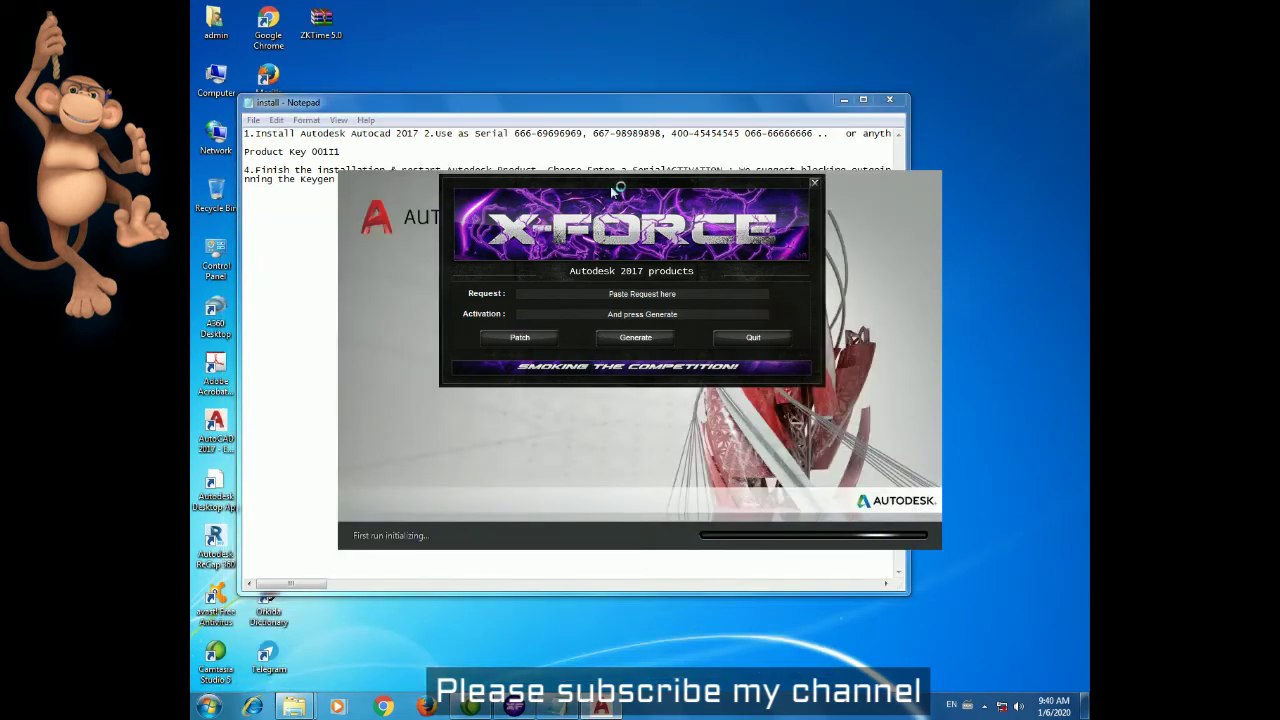
{"action": "left_click_drag", "start_coordinate": [598, 181], "coordinate": [581, 8]}
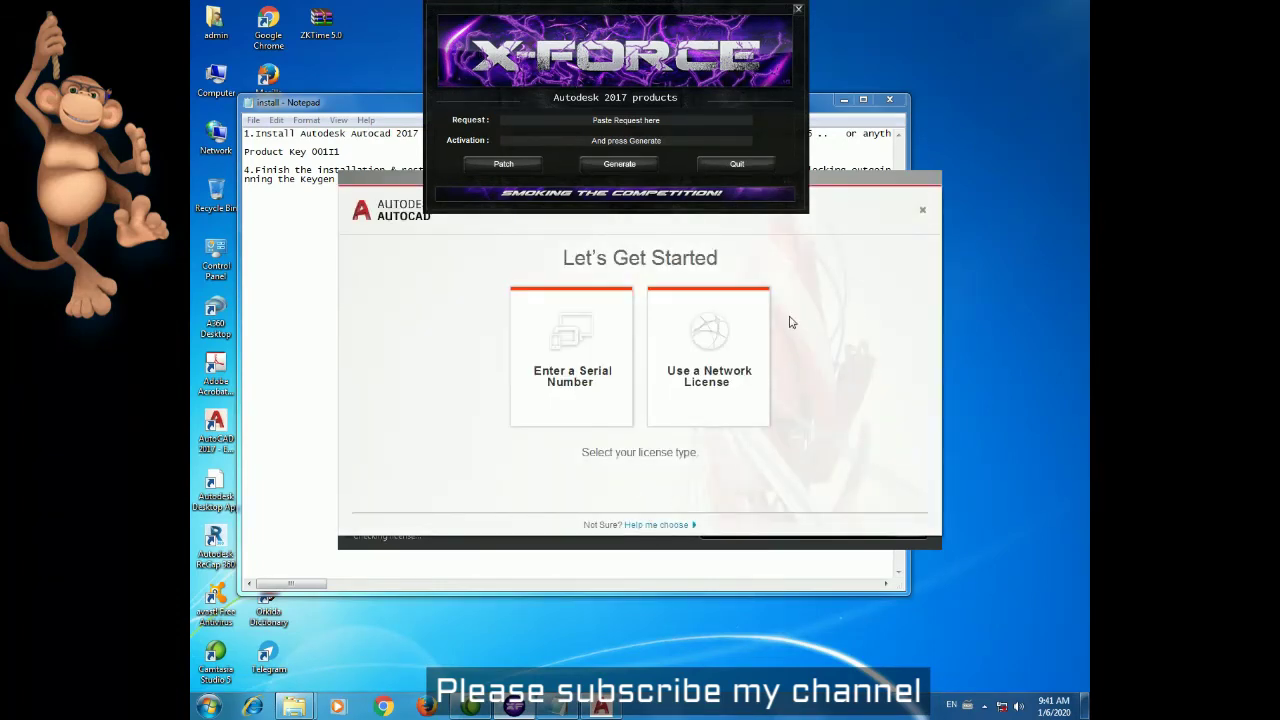
Choose Enter a Serial Number, agree to the Privacy Statement, and pick Activate over the trial.
{"action": "left_click", "coordinate": [556, 342]}
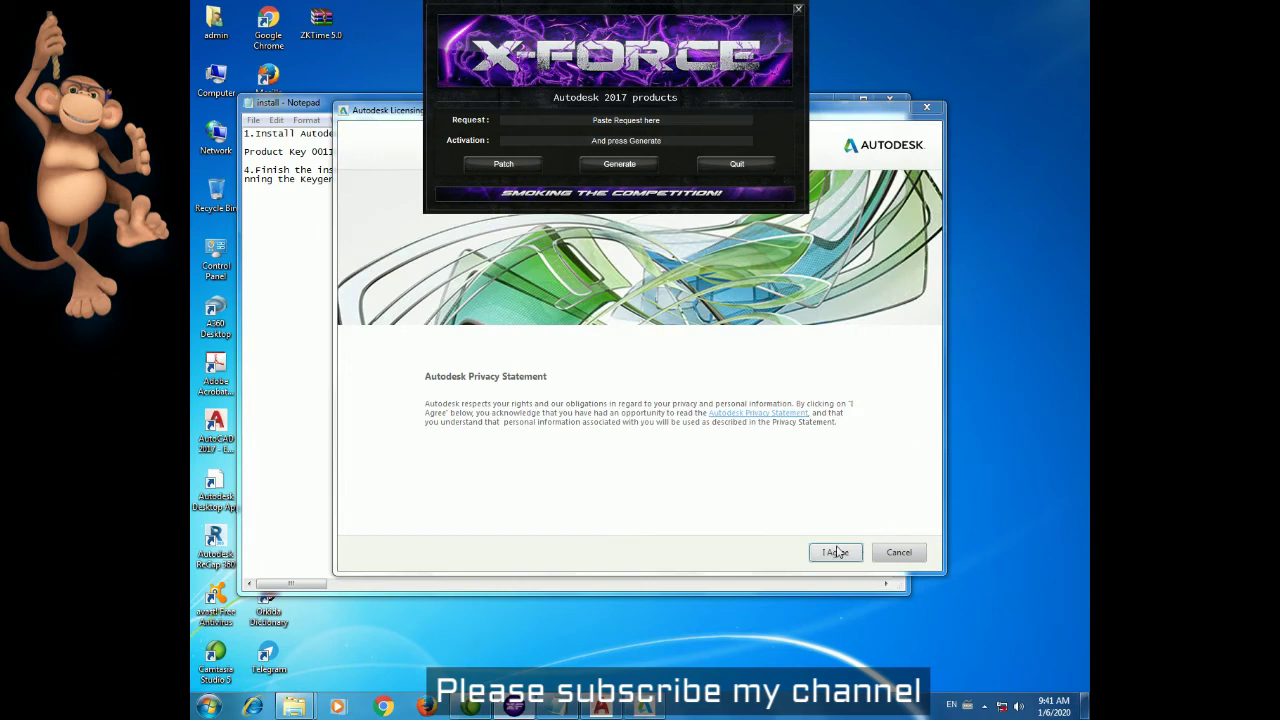
{"action": "left_click", "coordinate": [836, 552]}
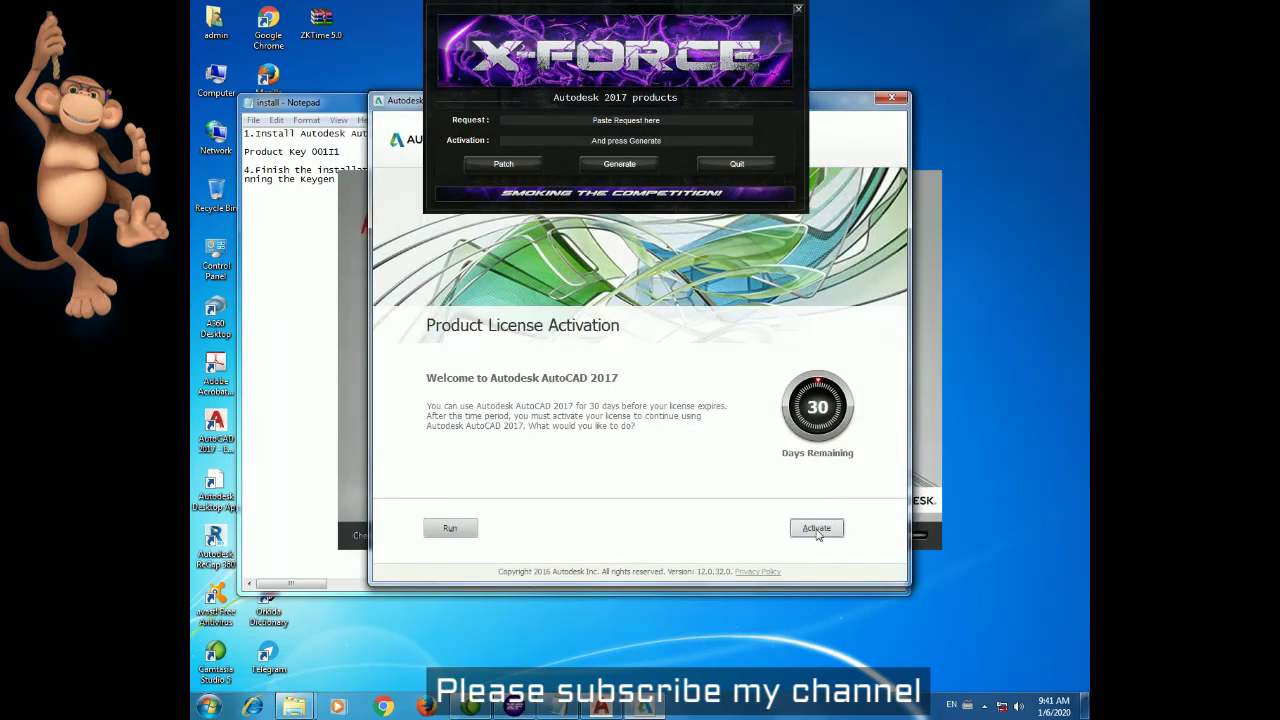
{"action": "left_click", "coordinate": [817, 530]}
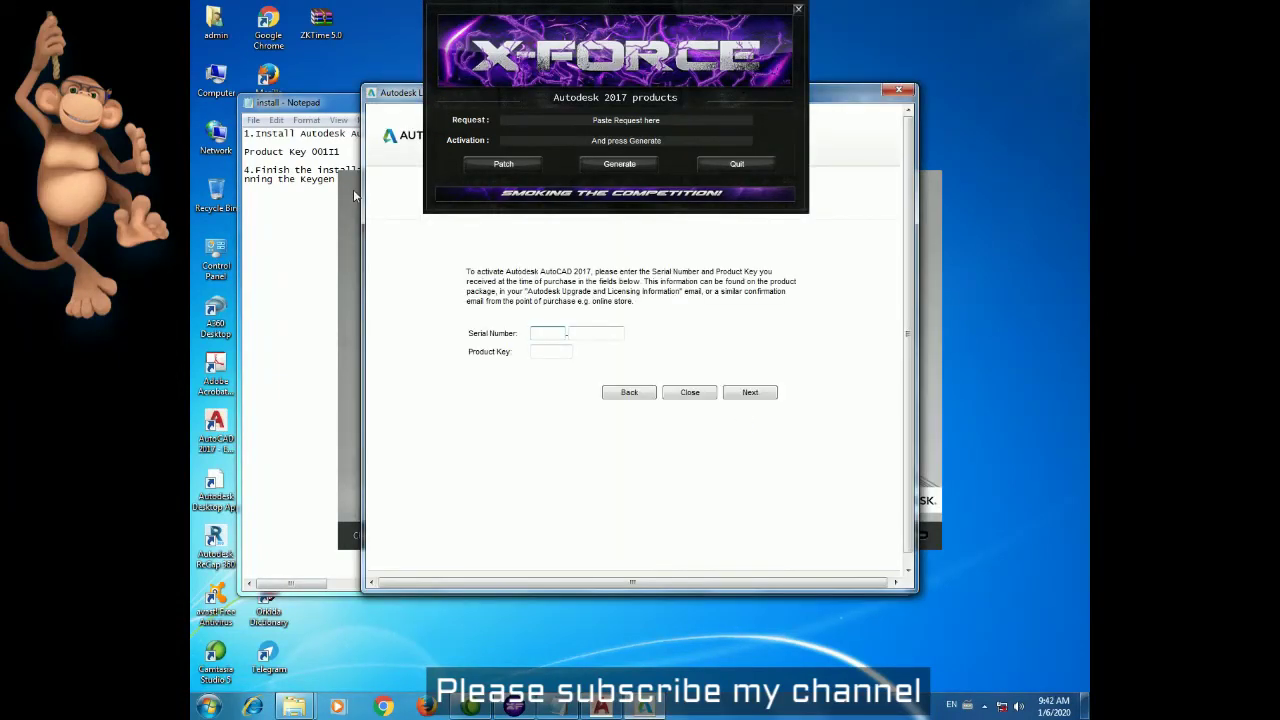
Copy the first serial-number part from the install notes into the first Serial Number box.
{"action": "left_click", "coordinate": [333, 104]}
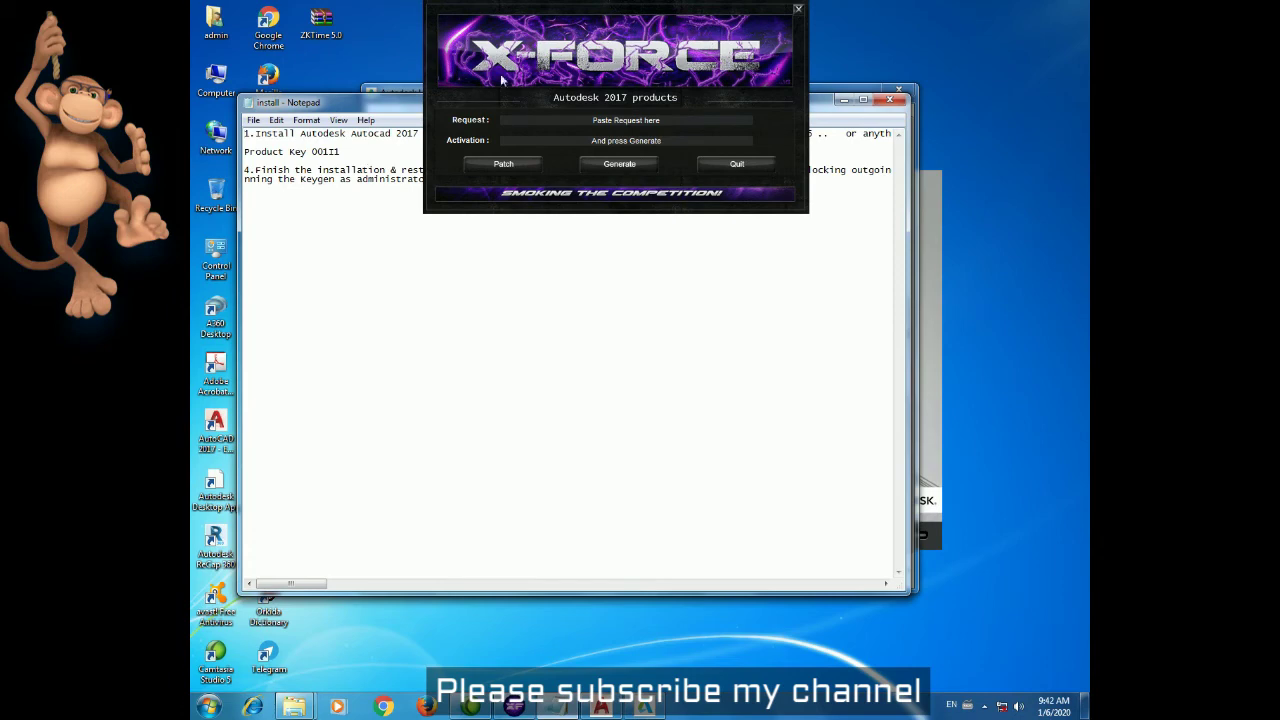
{"action": "left_click_drag", "start_coordinate": [749, 20], "coordinate": [1088, 333]}
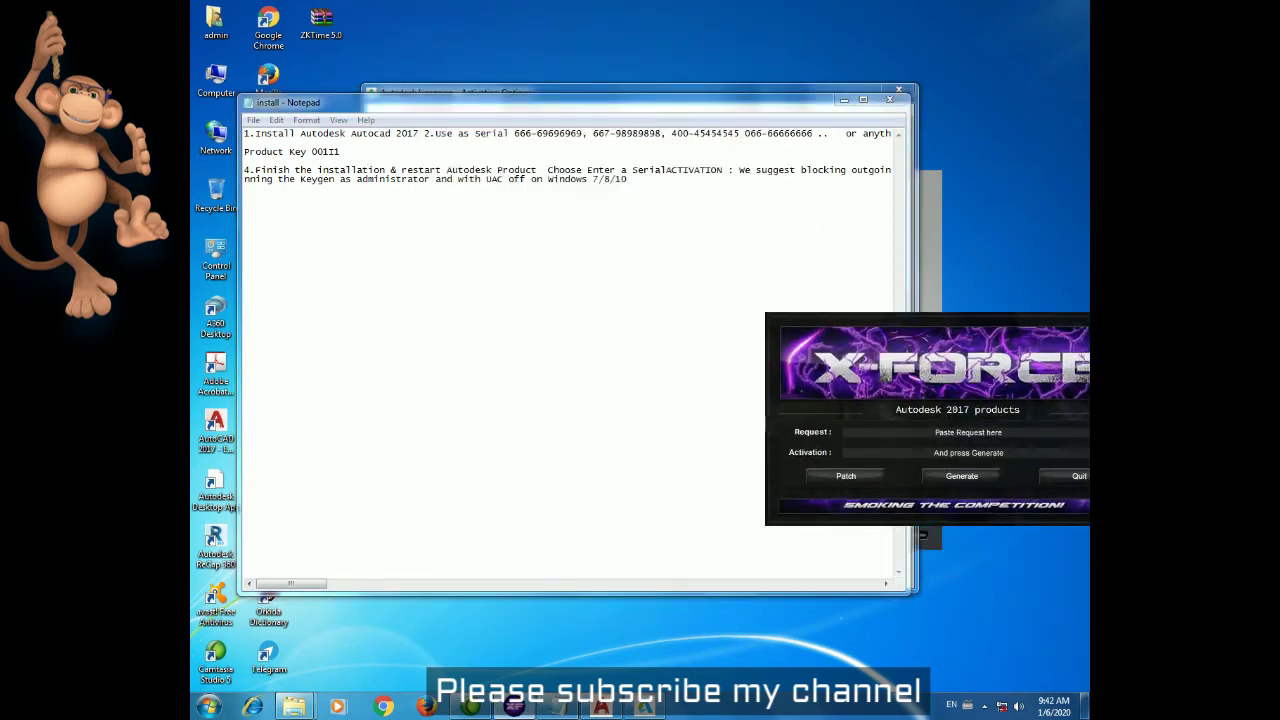
{"action": "left_click_drag", "start_coordinate": [513, 133], "coordinate": [534, 137]}
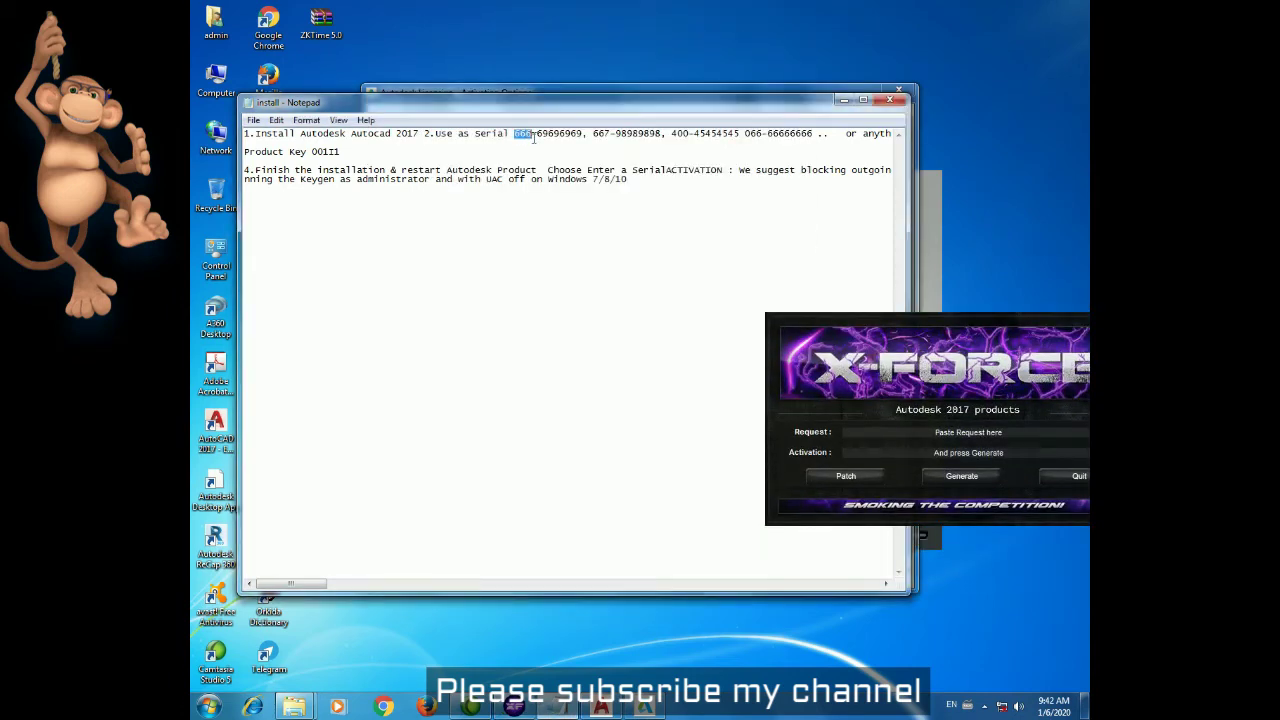
{"action": "right_click", "coordinate": [523, 136]}
{"action": "left_click", "coordinate": [560, 181]}
{"action": "left_click", "coordinate": [631, 710]}
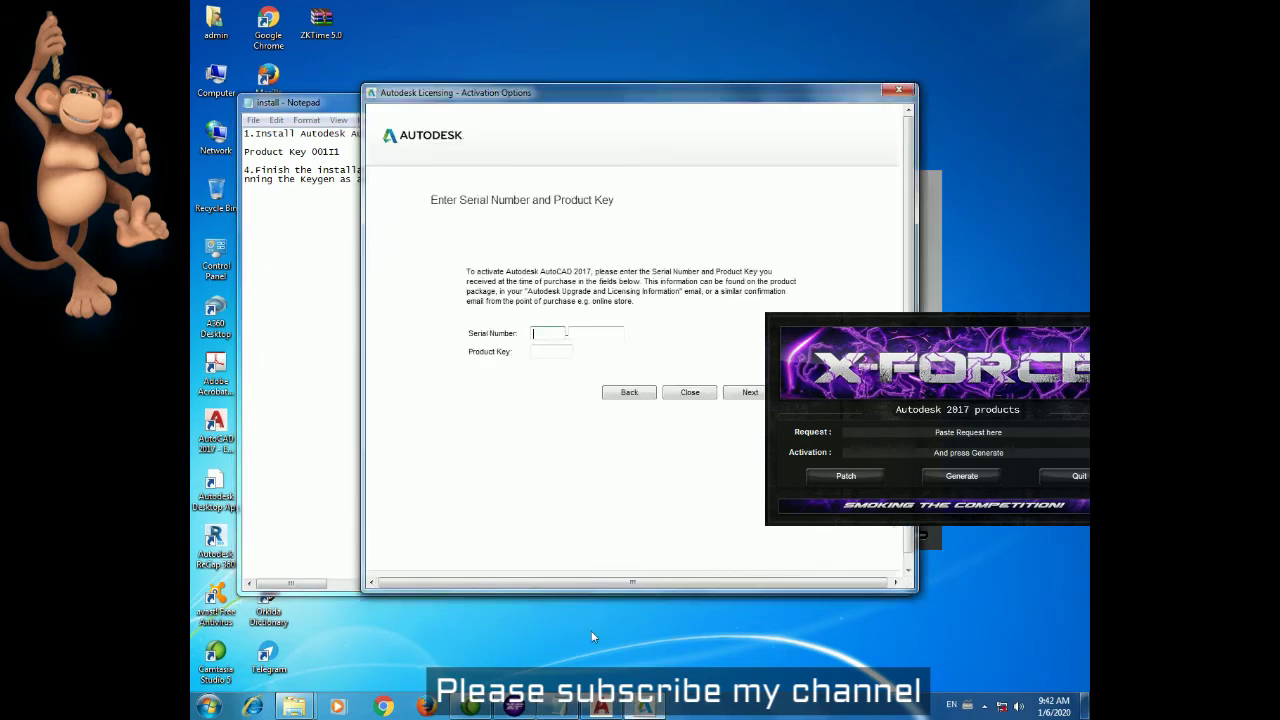
{"action": "right_click", "coordinate": [546, 334]}
{"action": "left_click", "coordinate": [583, 398]}
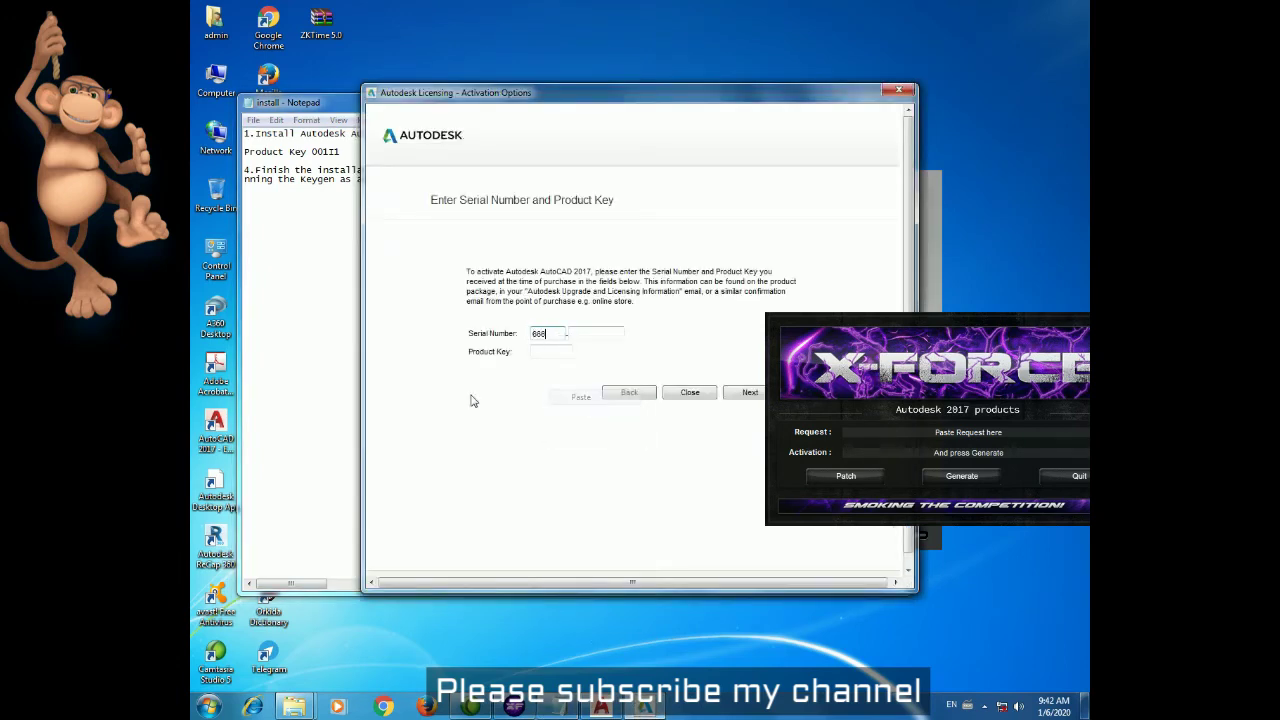
Copy the second serial-number part into the second box, undoing an accidental paste in the notes.
{"action": "left_click", "coordinate": [279, 326]}
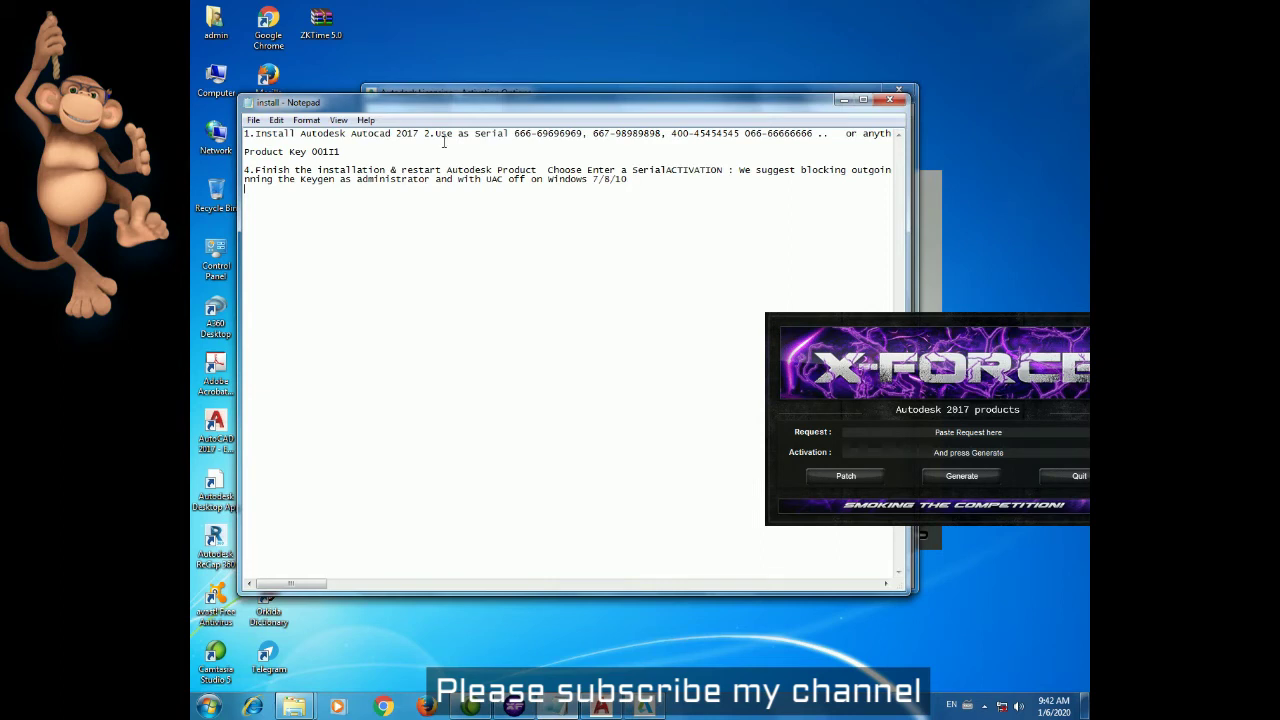
{"action": "left_click_drag", "start_coordinate": [549, 133], "coordinate": [583, 137]}
{"action": "right_click", "coordinate": [556, 133]}
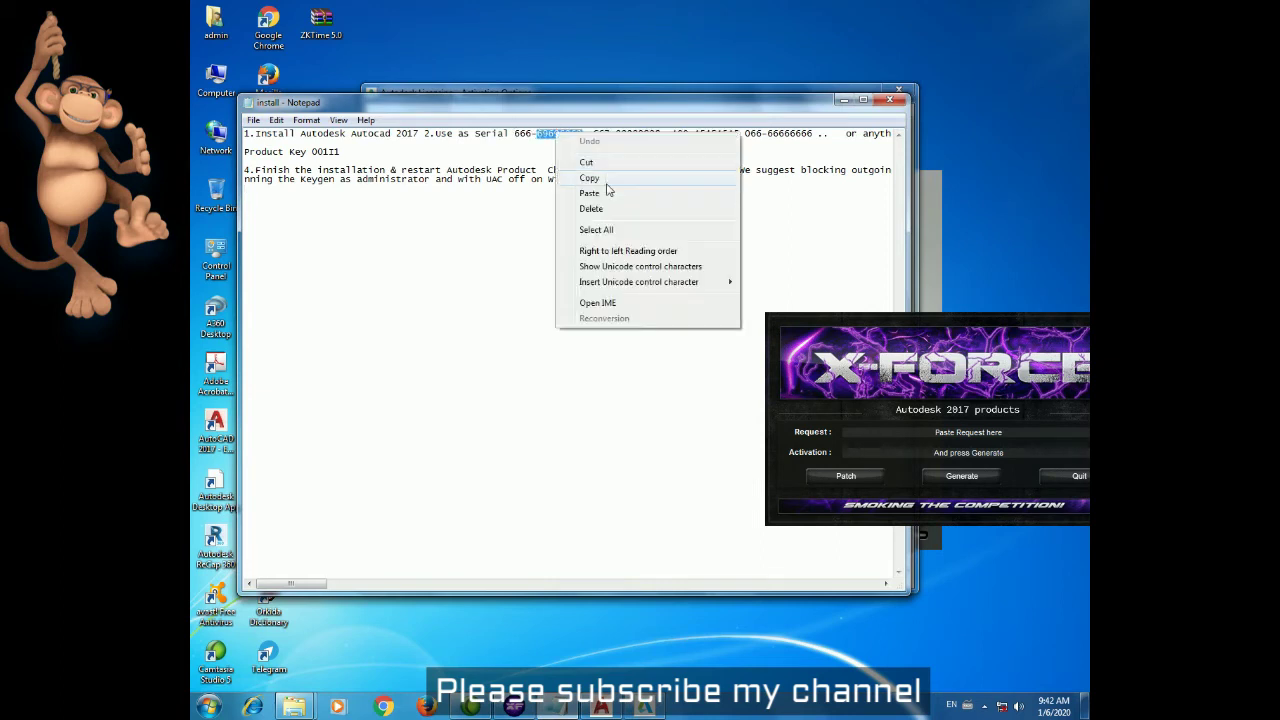
{"action": "left_click", "coordinate": [606, 191]}
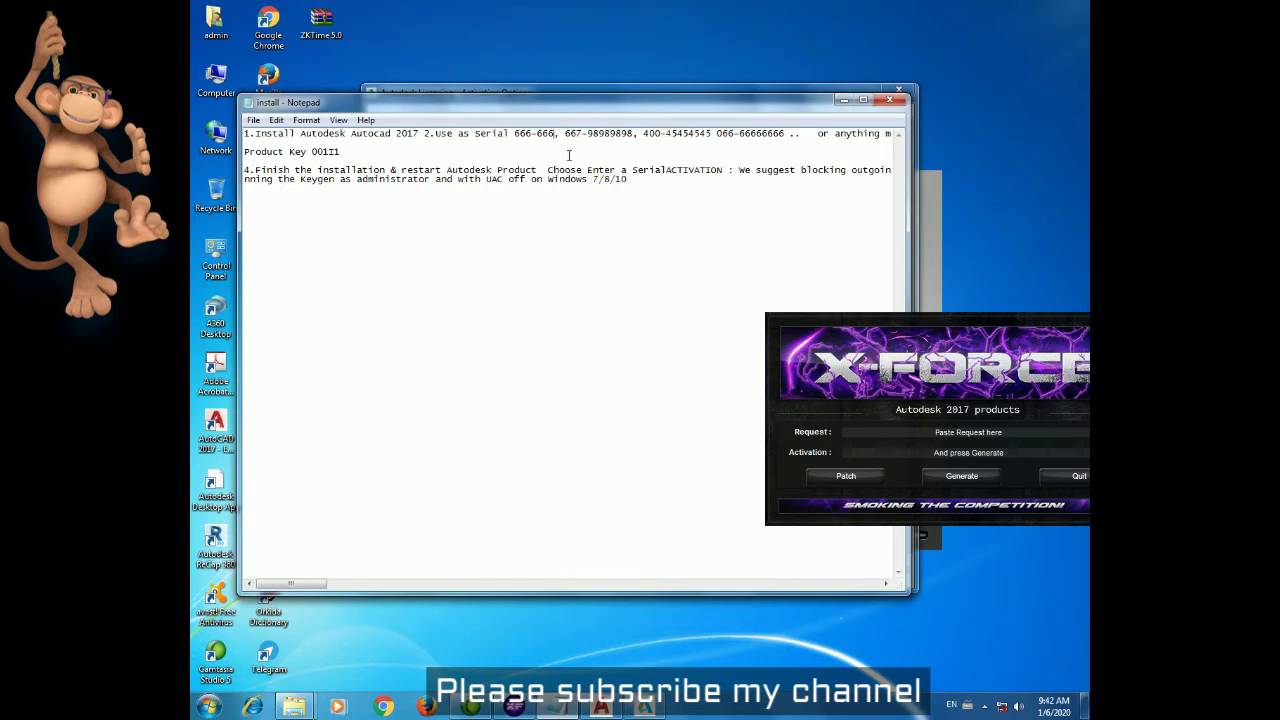
{"action": "key", "text": "ctrl+z"}
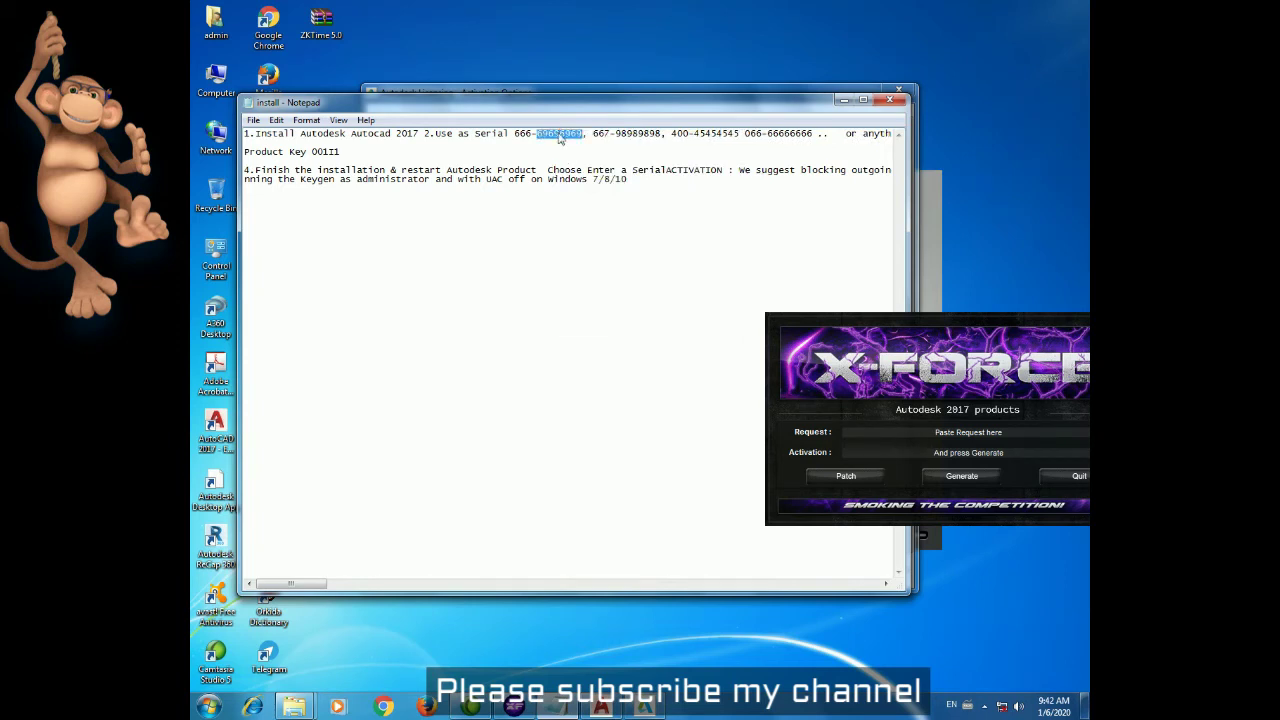
{"action": "right_click", "coordinate": [559, 134]}
{"action": "left_click", "coordinate": [609, 182]}
{"action": "left_click", "coordinate": [643, 707]}
{"action": "left_click", "coordinate": [578, 334]}
{"action": "right_click", "coordinate": [573, 337]}
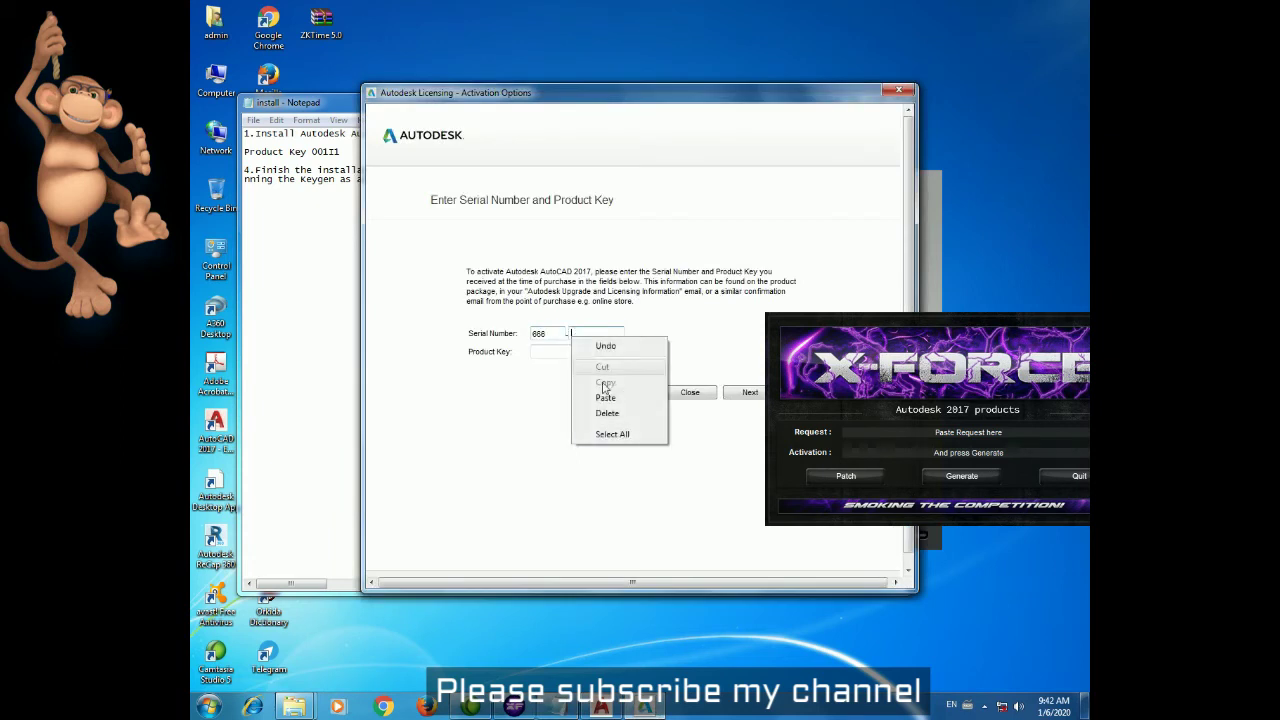
{"action": "left_click", "coordinate": [605, 397]}
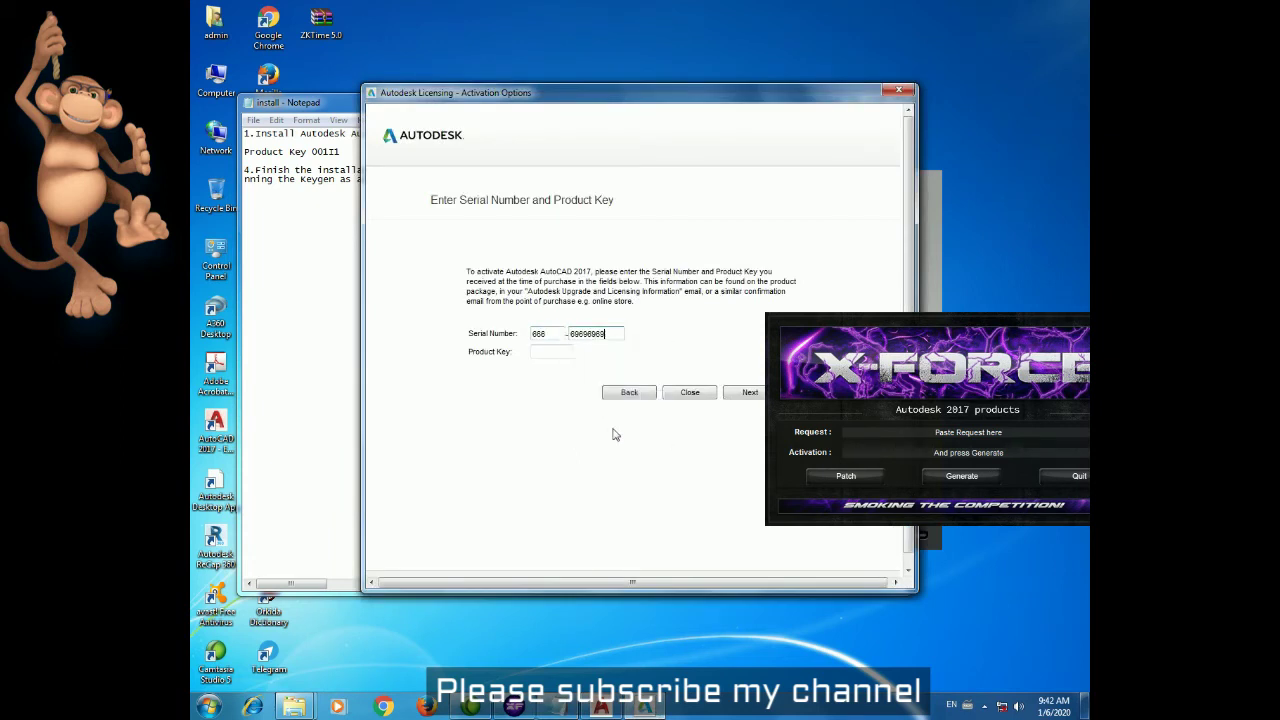
Copy the product key from the notes into the Product Key field.
{"action": "left_click_drag", "start_coordinate": [311, 151], "coordinate": [353, 152]}
{"action": "right_click", "coordinate": [333, 150]}
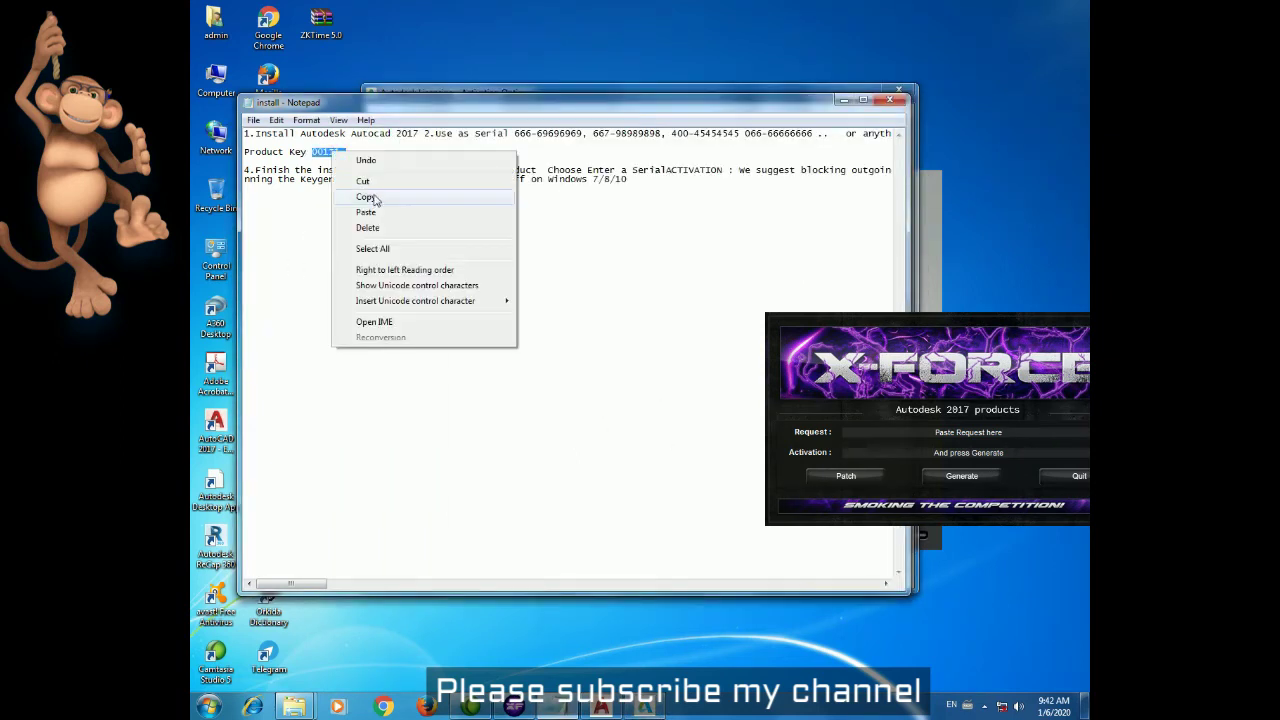
{"action": "left_click", "coordinate": [372, 196]}
{"action": "left_click", "coordinate": [643, 707]}
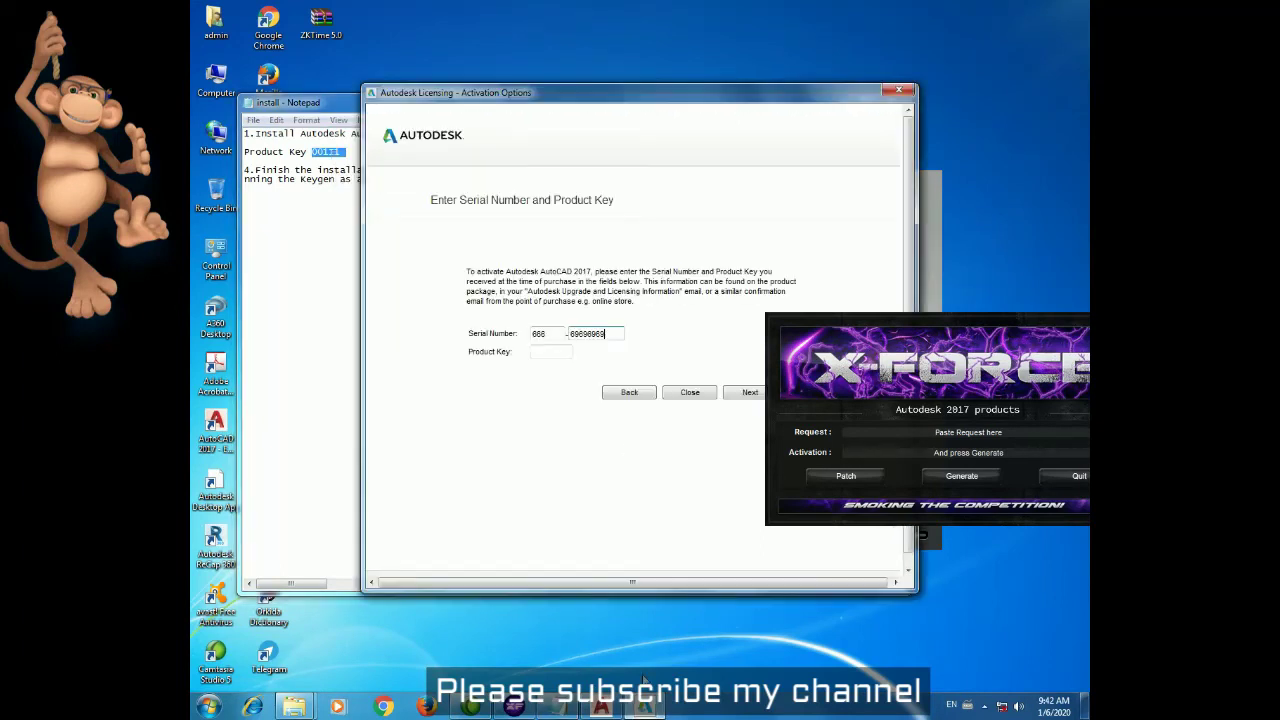
{"action": "left_click", "coordinate": [572, 351]}
{"action": "right_click", "coordinate": [537, 352]}
{"action": "left_click", "coordinate": [568, 416]}
Cancel the online activation with Close and Yes, returning to the 30-days-remaining screen.
{"action": "left_click", "coordinate": [744, 395]}
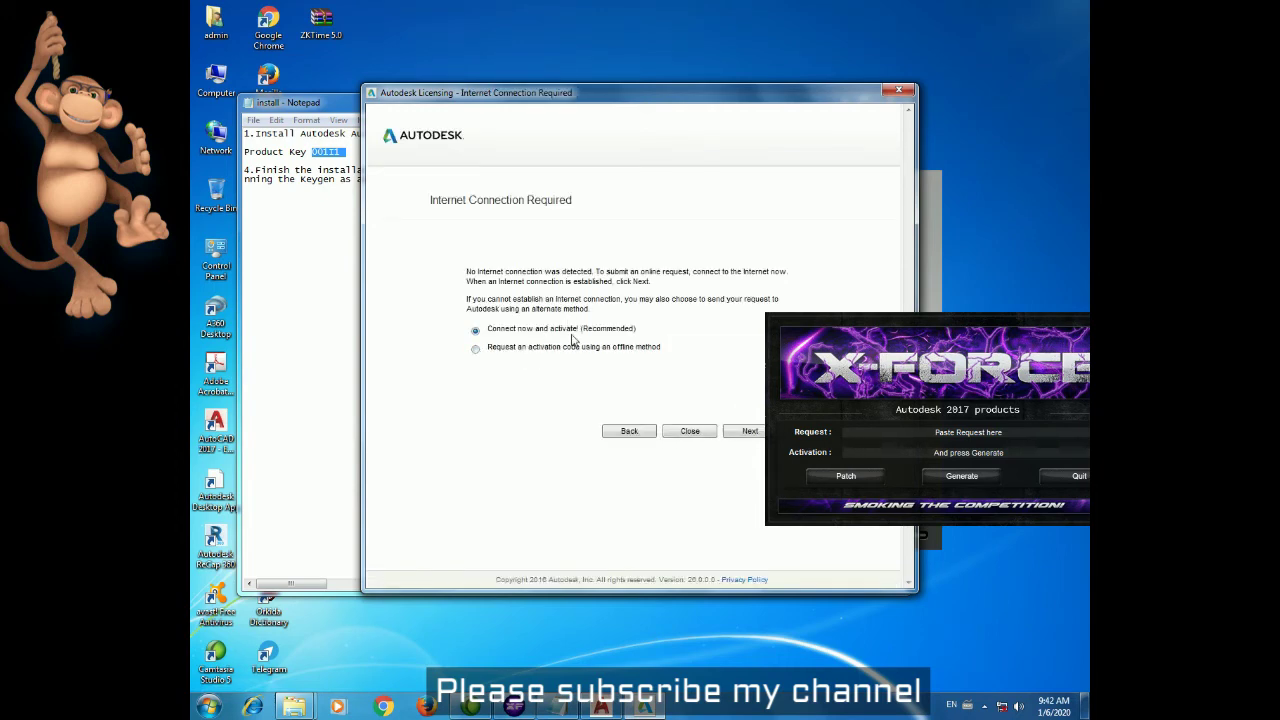
{"action": "mouse_move", "coordinate": [663, 98]}
{"action": "left_mouse_down"}
{"action": "mouse_move", "coordinate": [475, 68]}
{"action": "mouse_move", "coordinate": [519, 23]}
{"action": "left_mouse_up"}
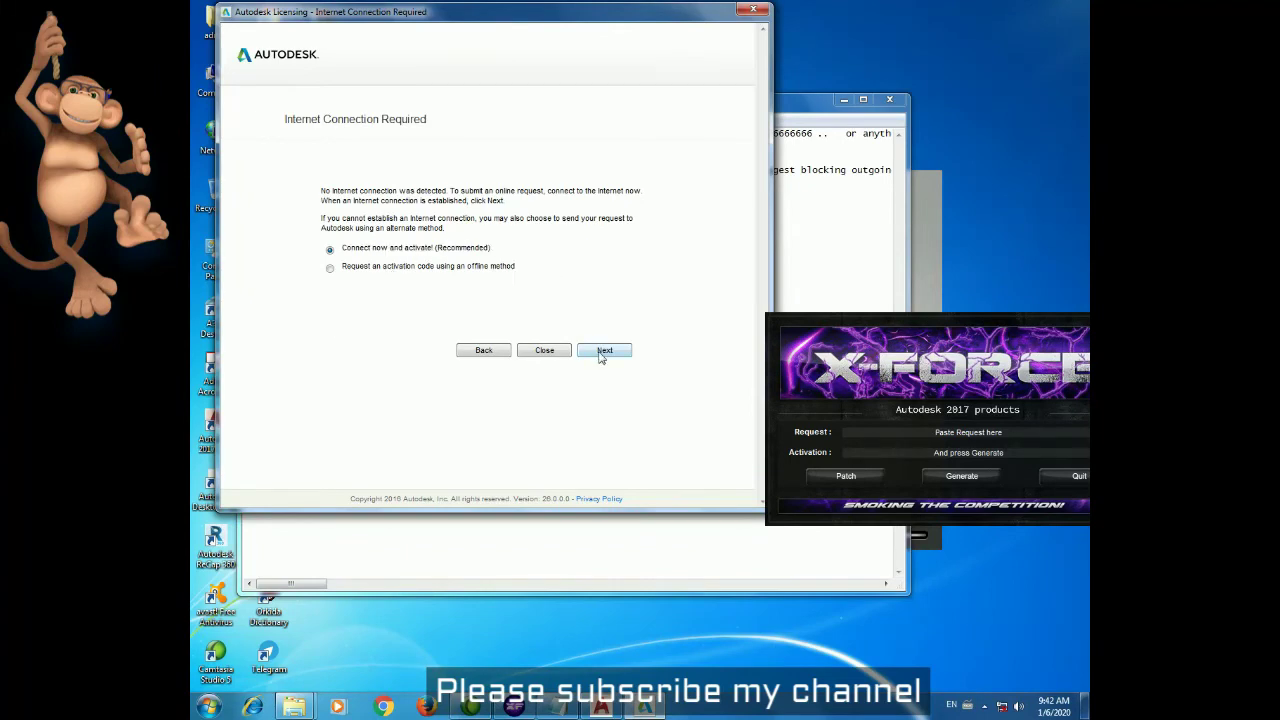
{"action": "left_click", "coordinate": [541, 352]}
{"action": "left_click", "coordinate": [551, 287]}
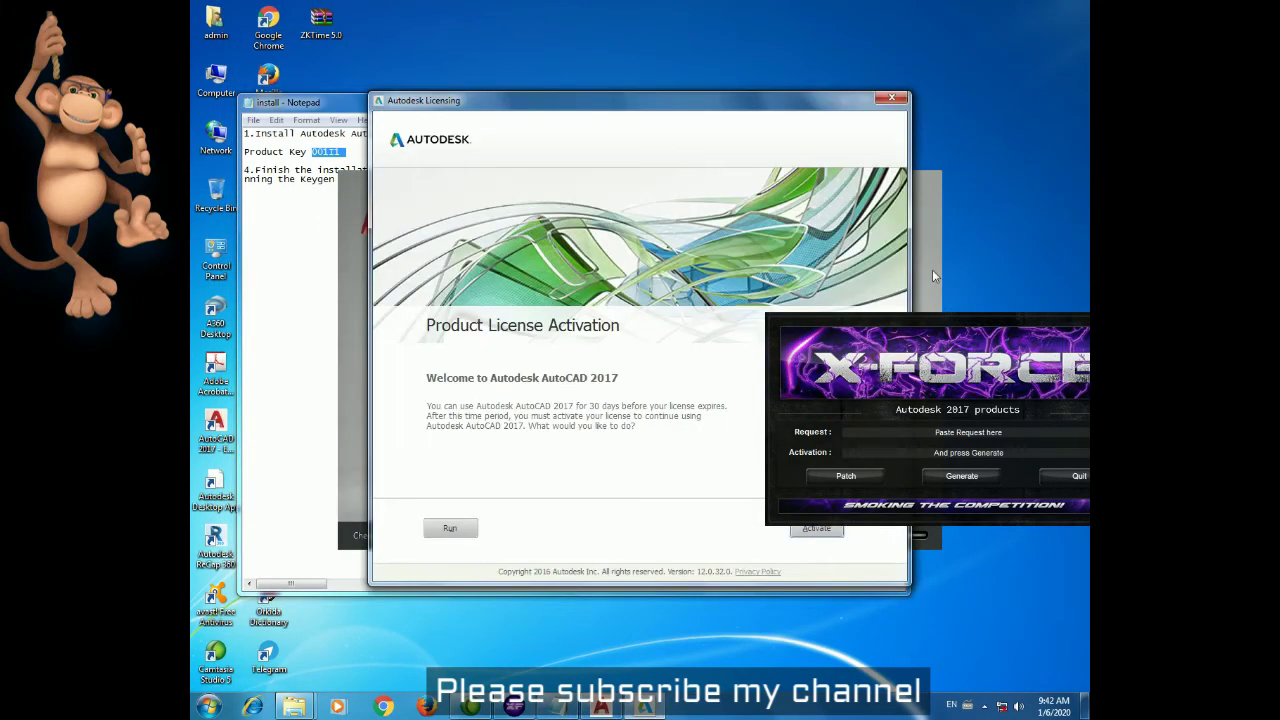
{"action": "left_click_drag", "start_coordinate": [880, 330], "coordinate": [918, 100]}
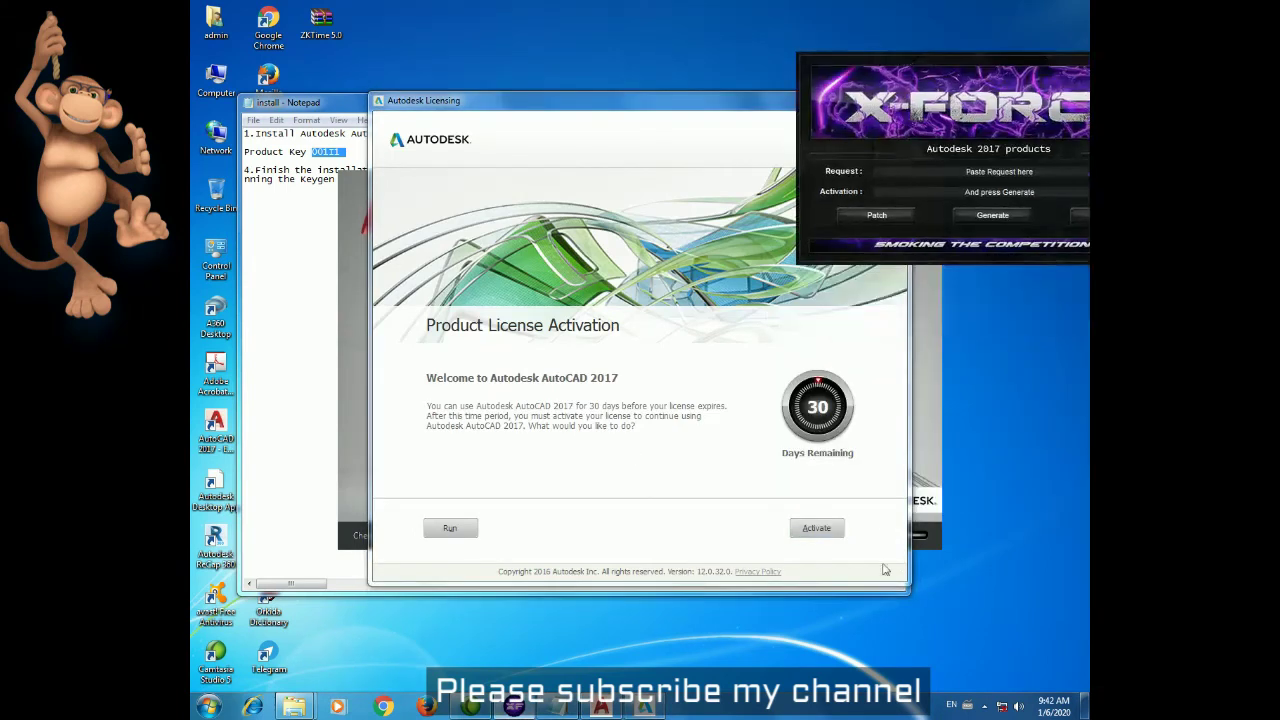
Restart activation and paste the first serial-number part from the notes.
{"action": "left_click", "coordinate": [816, 528]}
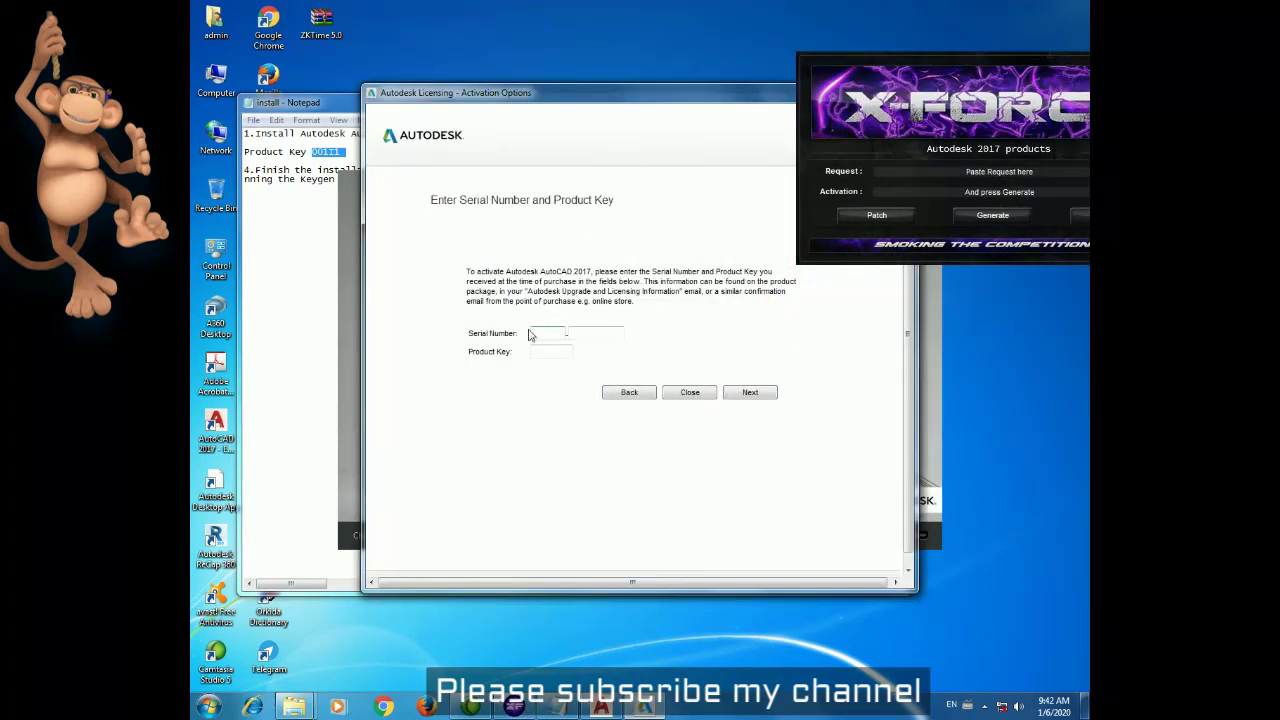
{"action": "left_click", "coordinate": [351, 107]}
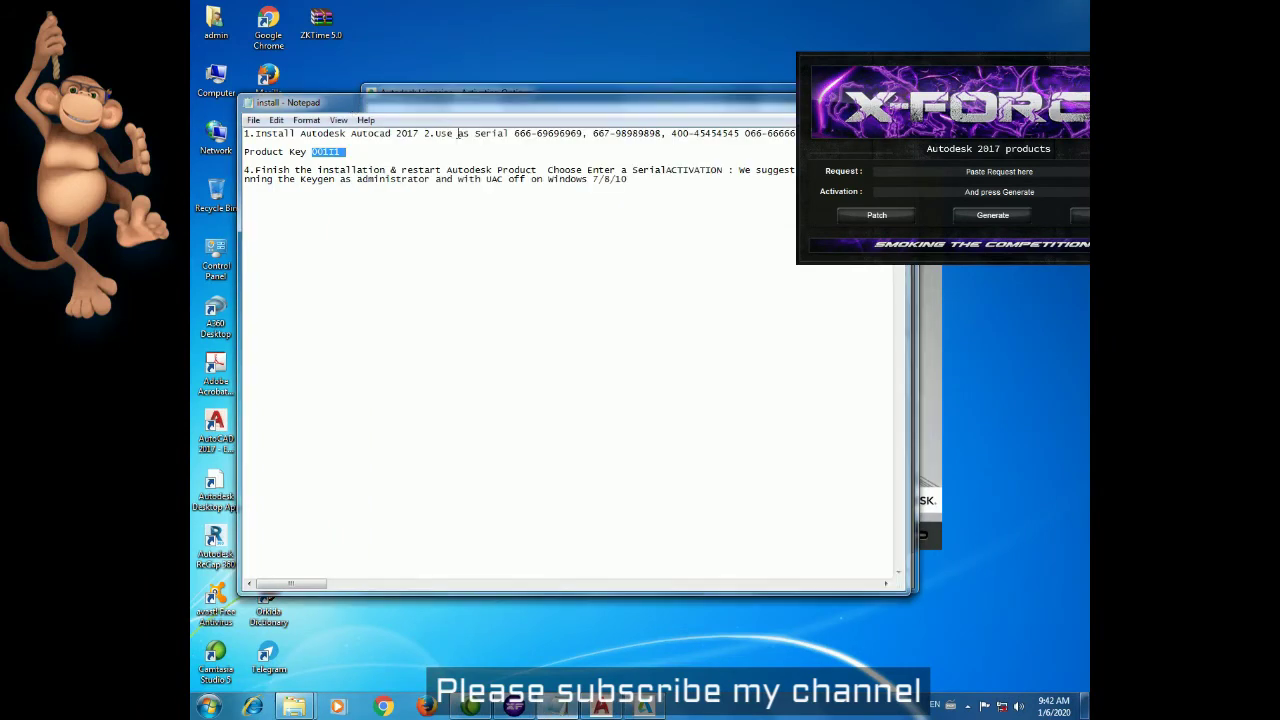
{"action": "double_click", "coordinate": [521, 133]}
{"action": "right_click", "coordinate": [519, 132]}
{"action": "left_click", "coordinate": [575, 185]}
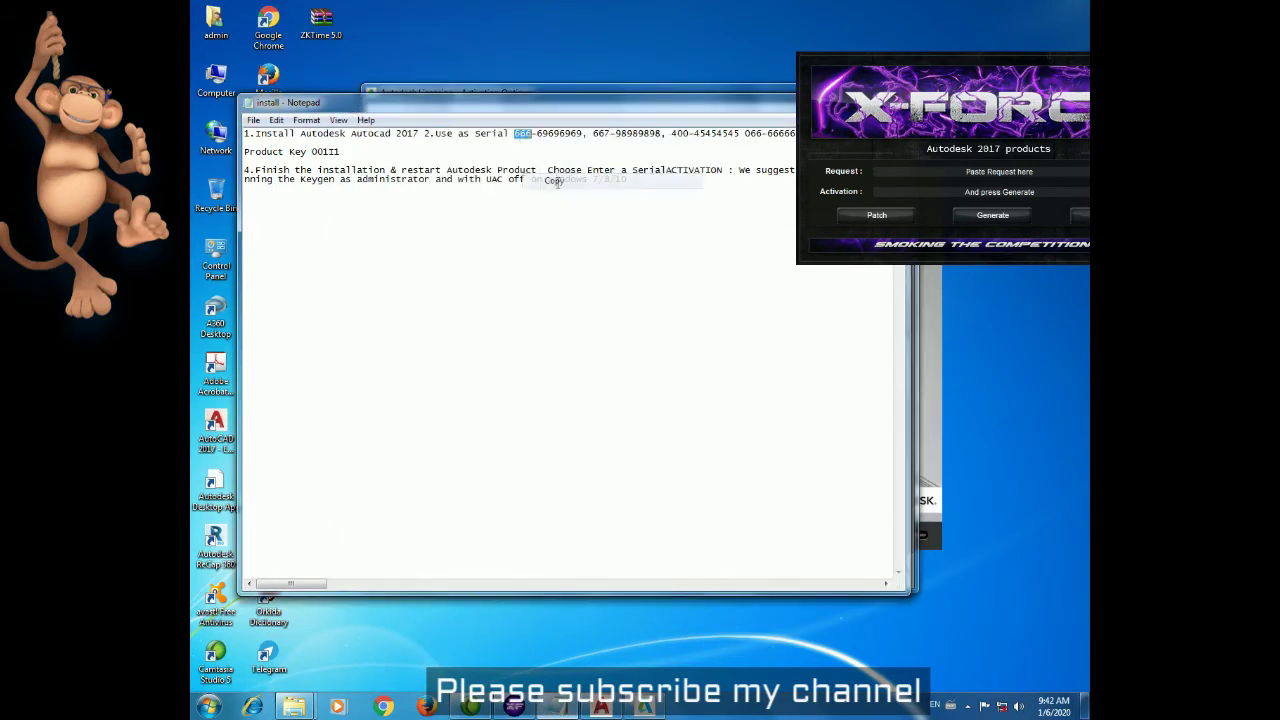
{"action": "left_click", "coordinate": [914, 436]}
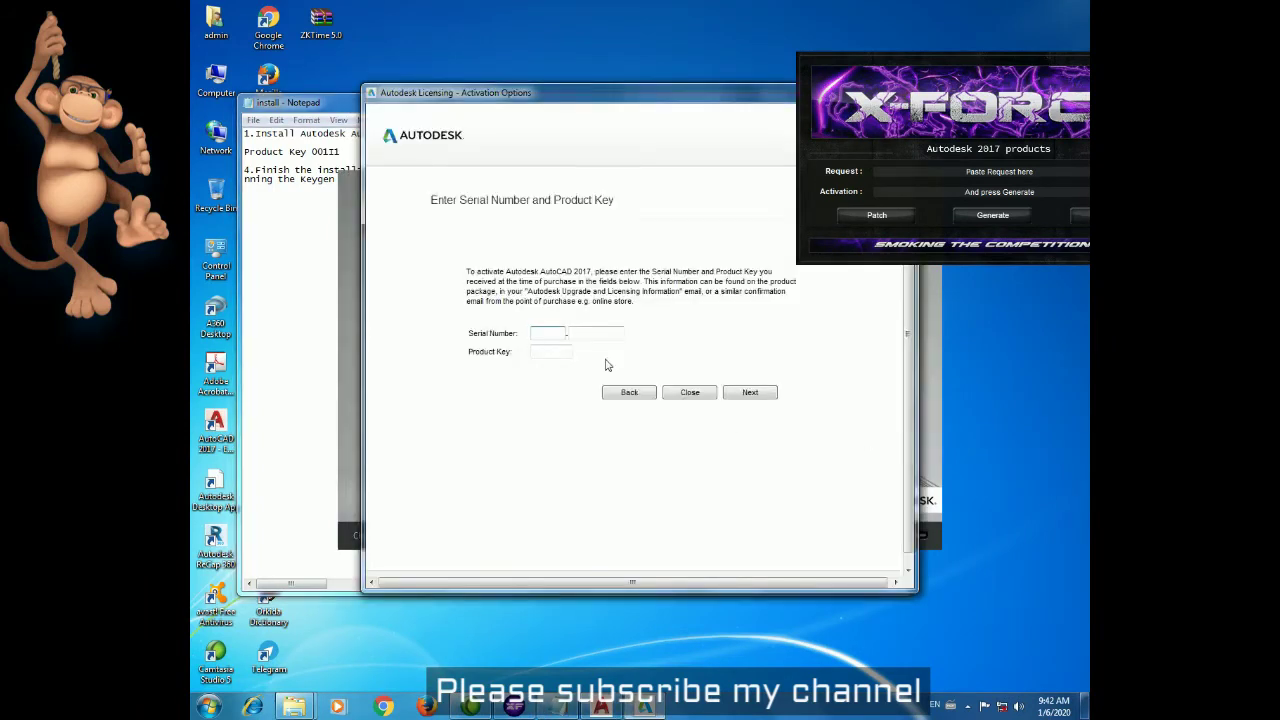
{"action": "right_click", "coordinate": [545, 333]}
{"action": "left_click", "coordinate": [585, 400]}
Paste the remaining serial-number digits into the second Serial Number box.
{"action": "left_click", "coordinate": [308, 295]}
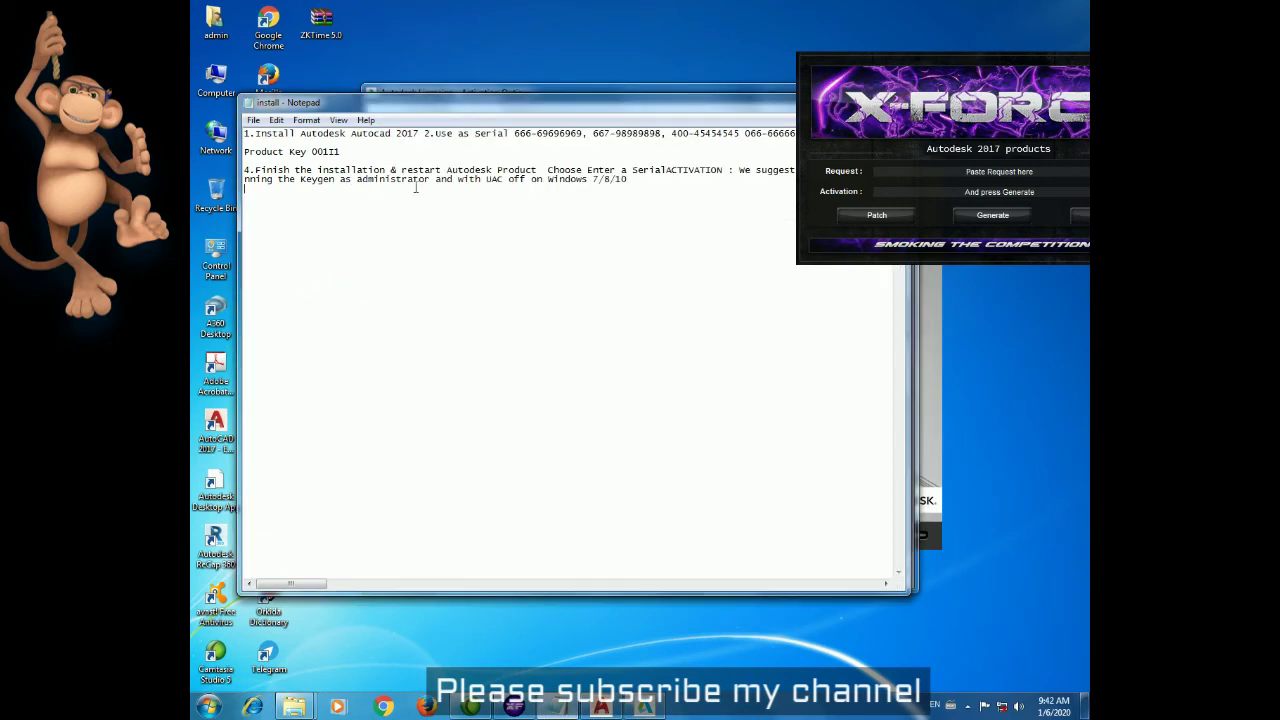
{"action": "double_click", "coordinate": [556, 136]}
{"action": "right_click", "coordinate": [556, 136]}
{"action": "left_click", "coordinate": [585, 184]}
{"action": "left_click", "coordinate": [930, 420]}
{"action": "left_click", "coordinate": [600, 334]}
{"action": "right_click", "coordinate": [600, 336]}
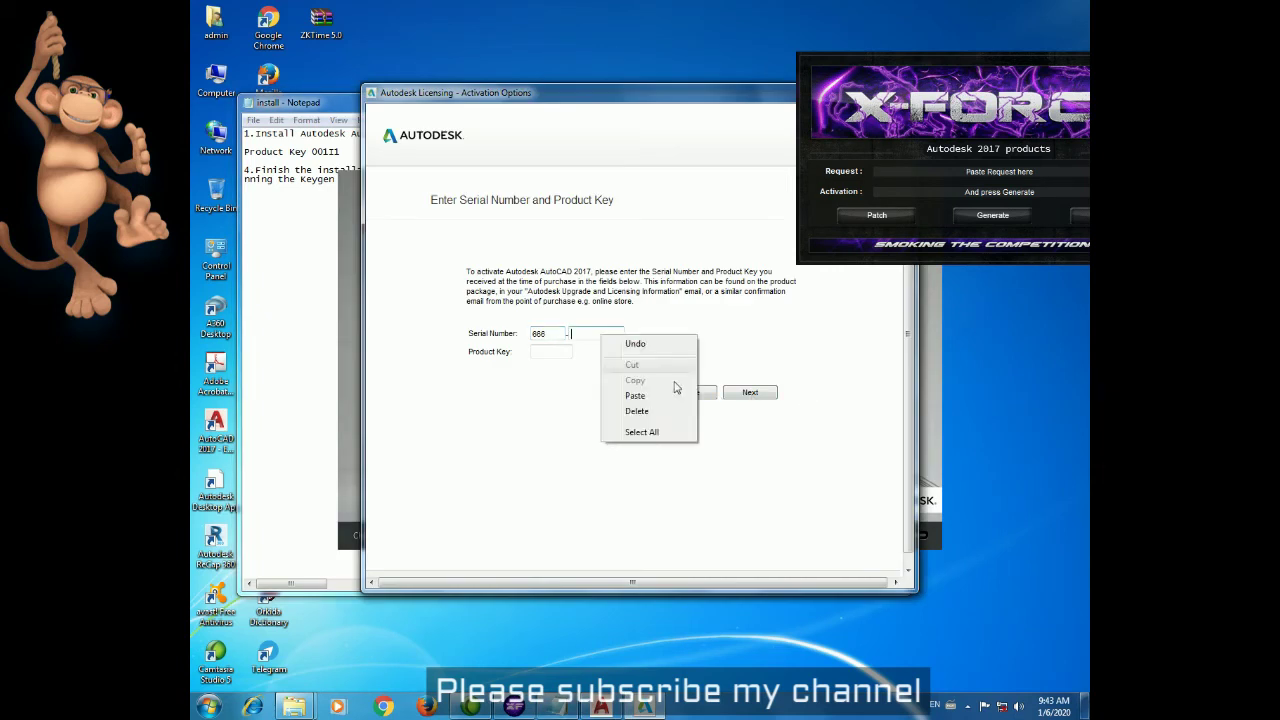
{"action": "left_click", "coordinate": [636, 396]}
Paste the product key into its field and submit to reach the request code.
{"action": "left_click", "coordinate": [294, 283]}
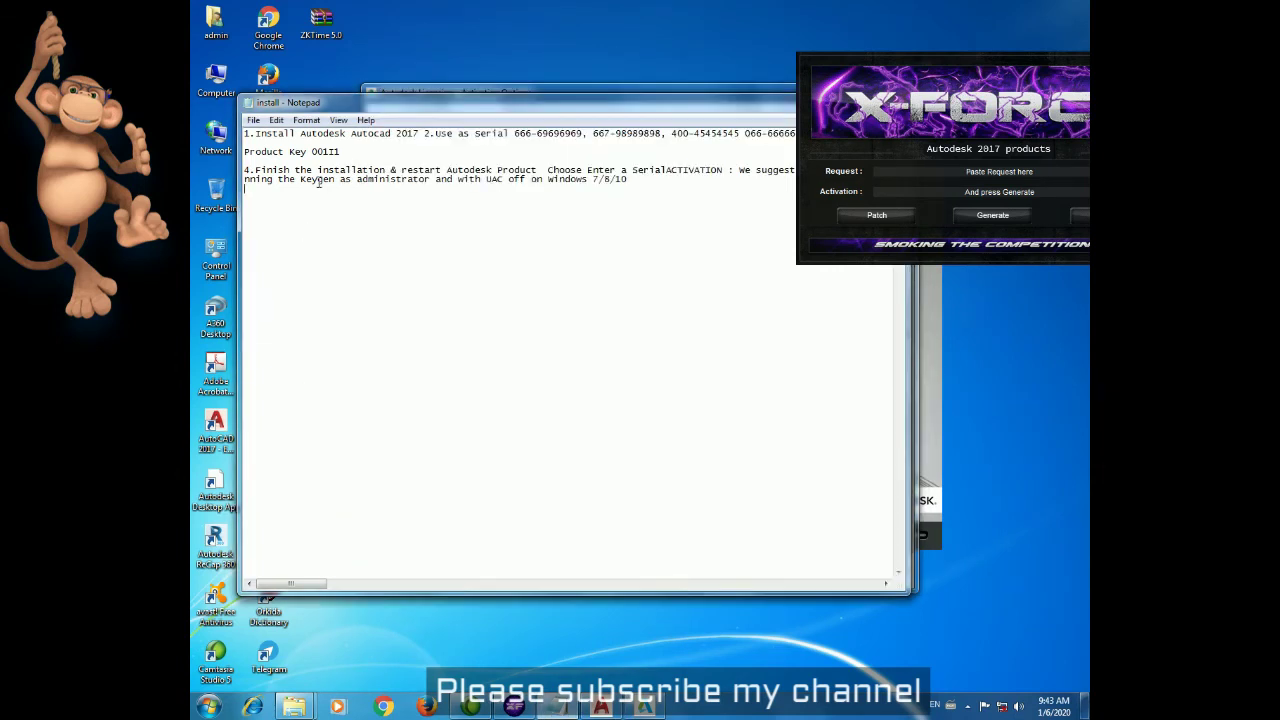
{"action": "double_click", "coordinate": [328, 151]}
{"action": "right_click", "coordinate": [326, 151]}
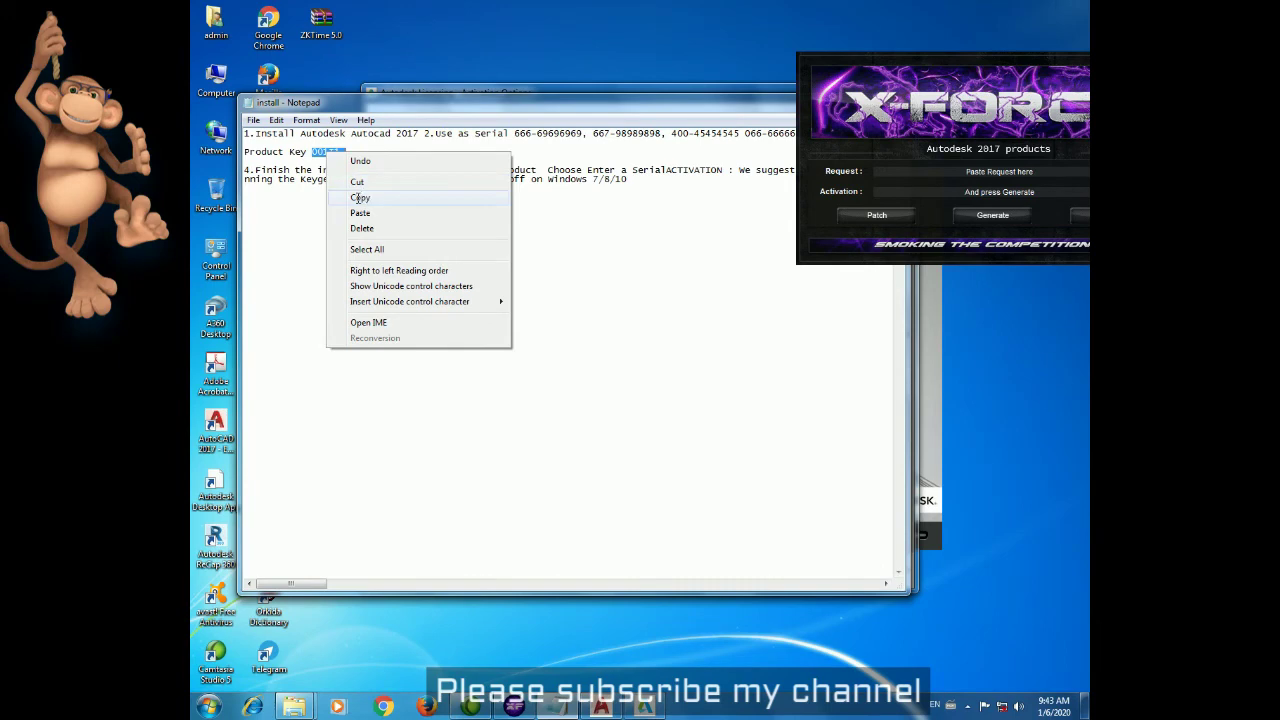
{"action": "left_click", "coordinate": [358, 197]}
{"action": "left_click", "coordinate": [925, 375]}
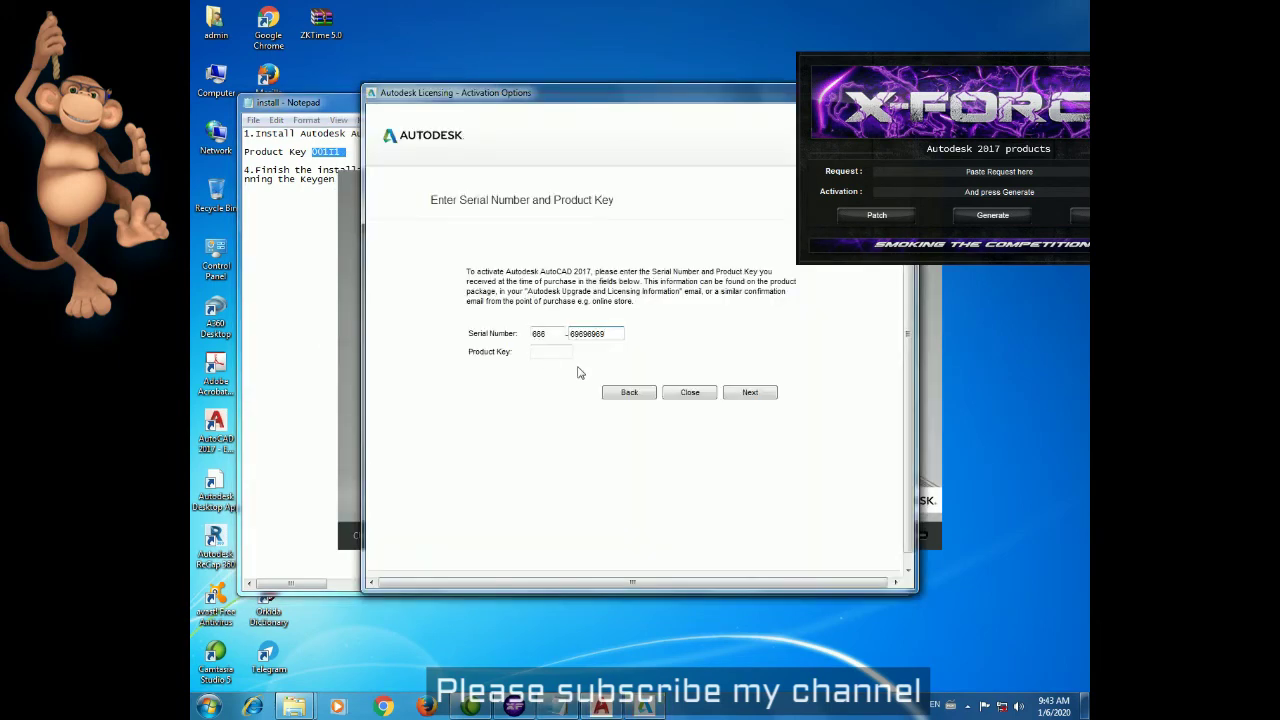
{"action": "left_click", "coordinate": [541, 351]}
{"action": "right_click", "coordinate": [541, 351]}
{"action": "left_click", "coordinate": [575, 416]}
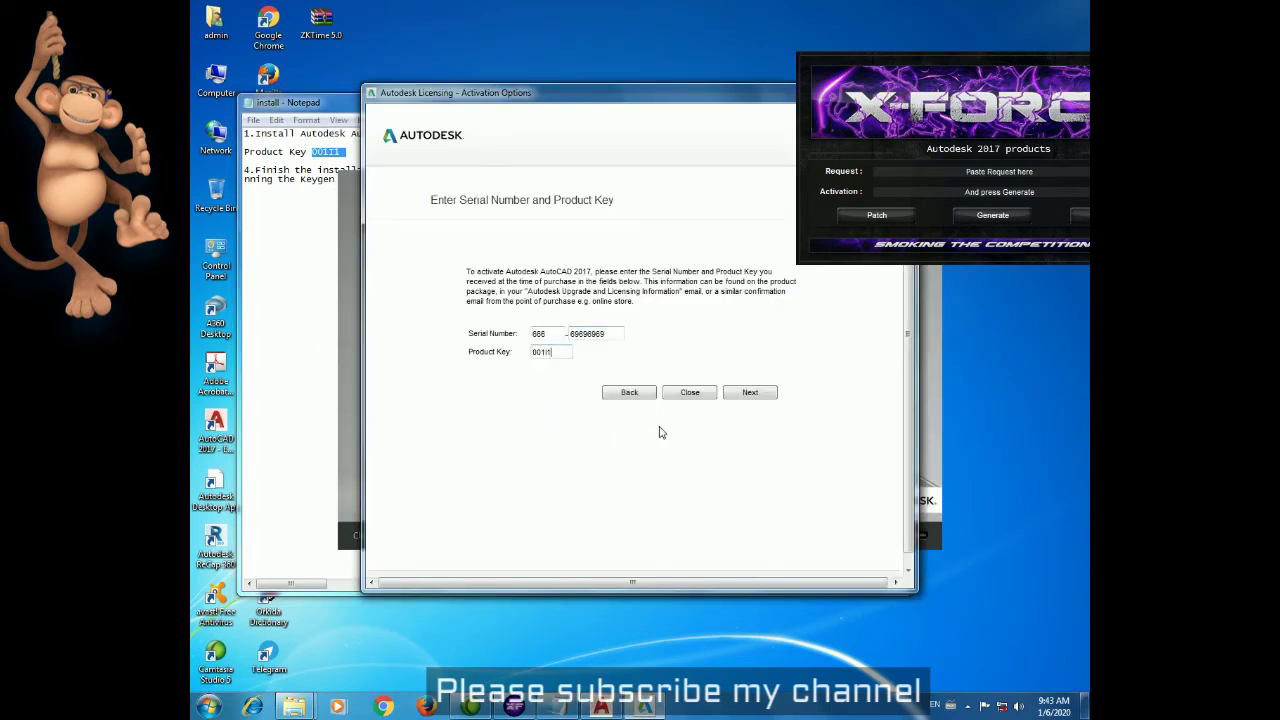
{"action": "left_click", "coordinate": [751, 393]}
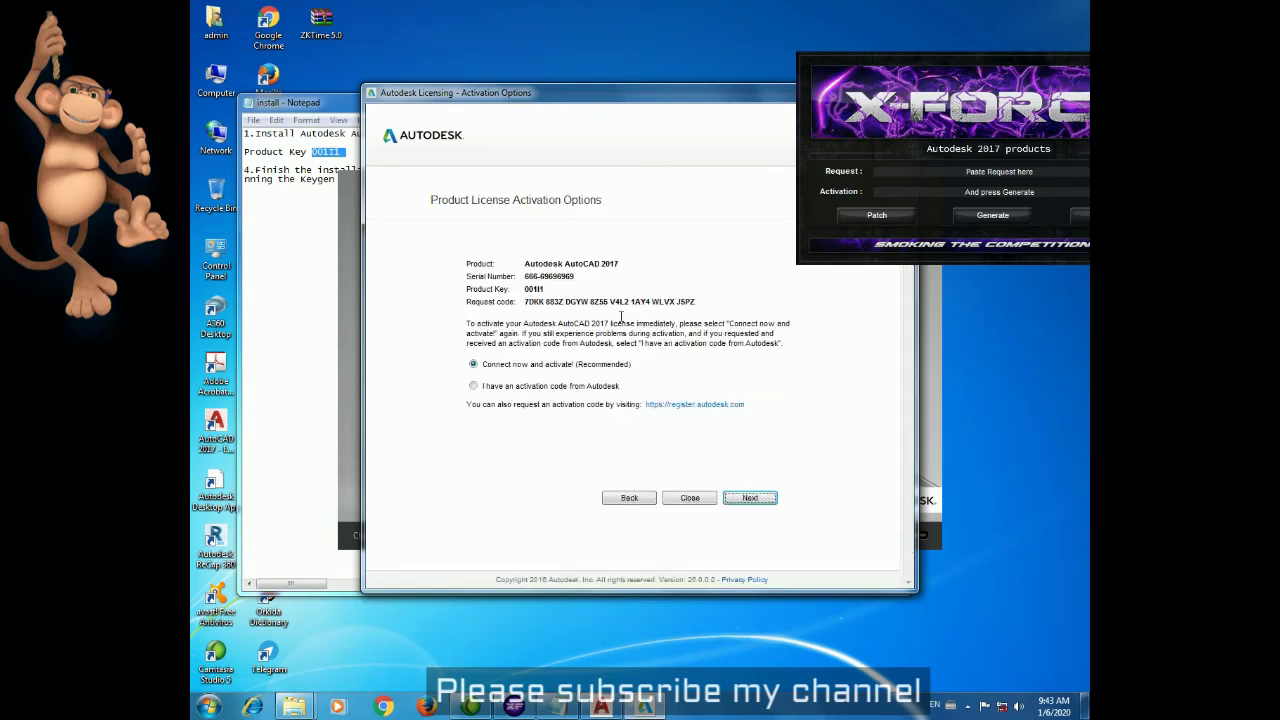
Paste the request code into X-Force, generate an activation code, and apply the patch.
{"action": "left_click", "coordinate": [526, 300]}
{"action": "left_click_drag", "start_coordinate": [526, 301], "coordinate": [531, 304]}
{"action": "left_click", "coordinate": [522, 305]}
{"action": "left_click_drag", "start_coordinate": [526, 301], "coordinate": [690, 305]}
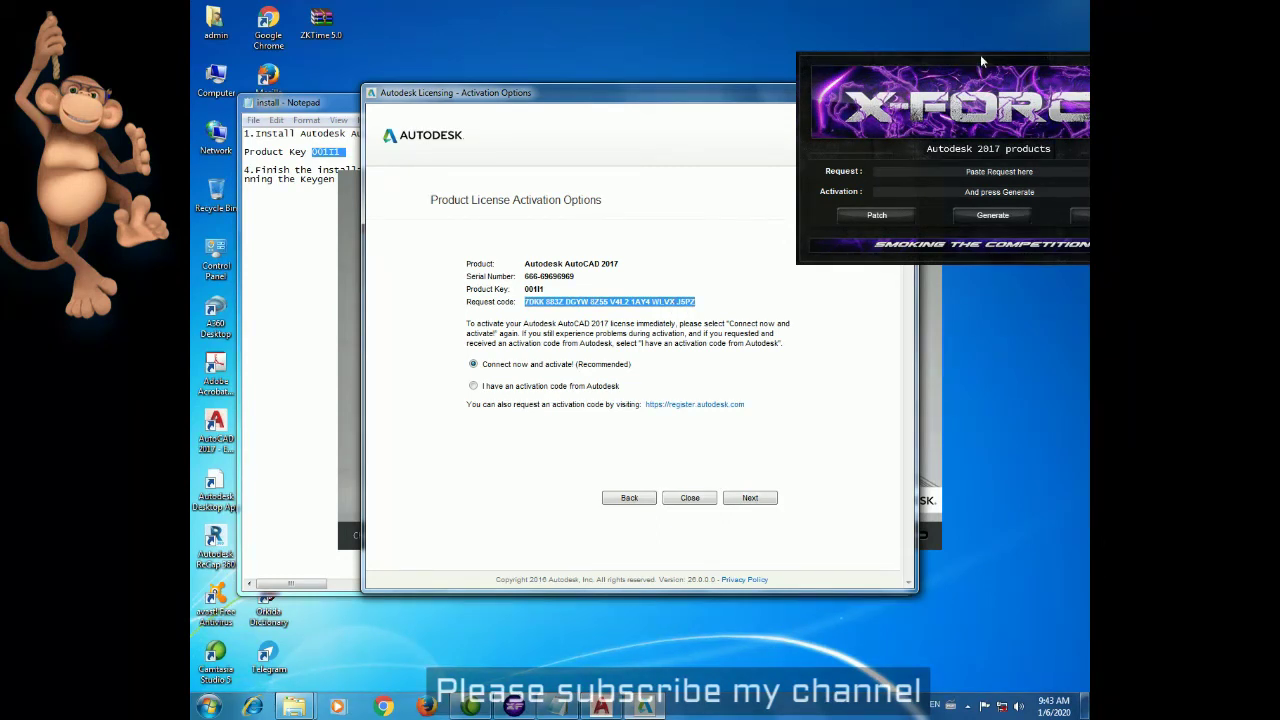
{"action": "left_click_drag", "start_coordinate": [981, 62], "coordinate": [830, 21]}
{"action": "left_click_drag", "start_coordinate": [808, 132], "coordinate": [924, 142]}
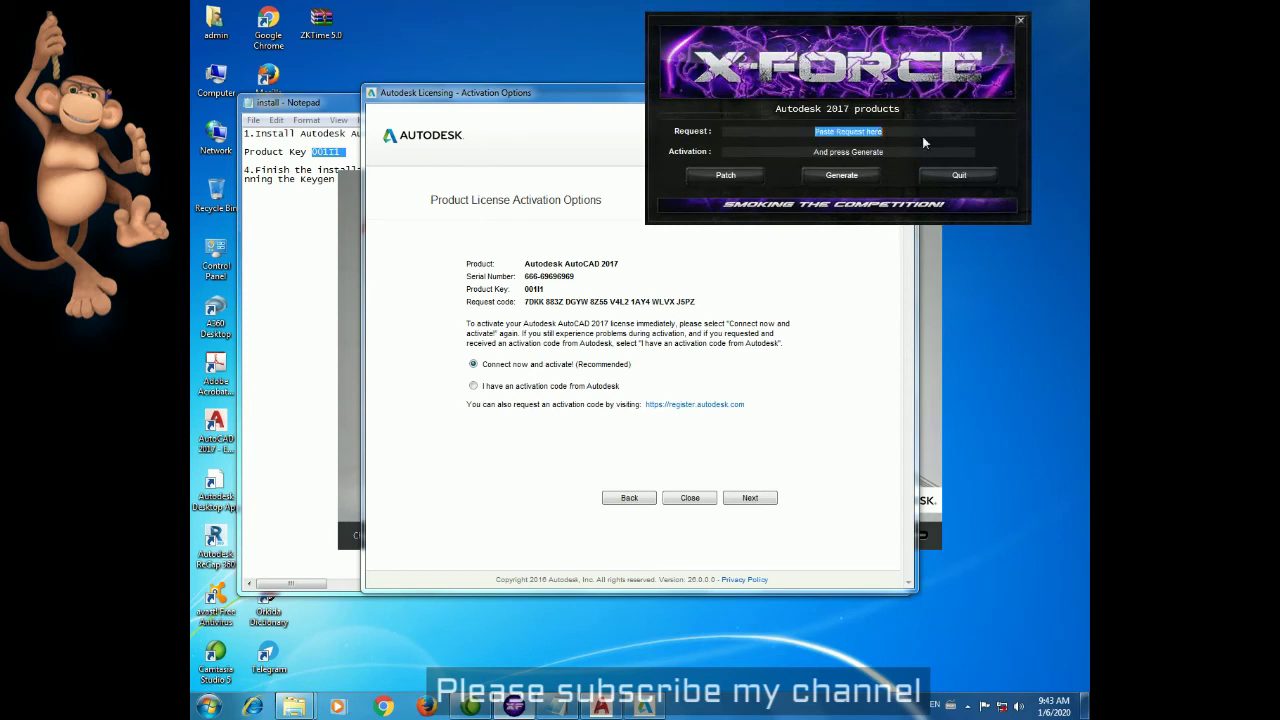
{"action": "right_click", "coordinate": [828, 133]}
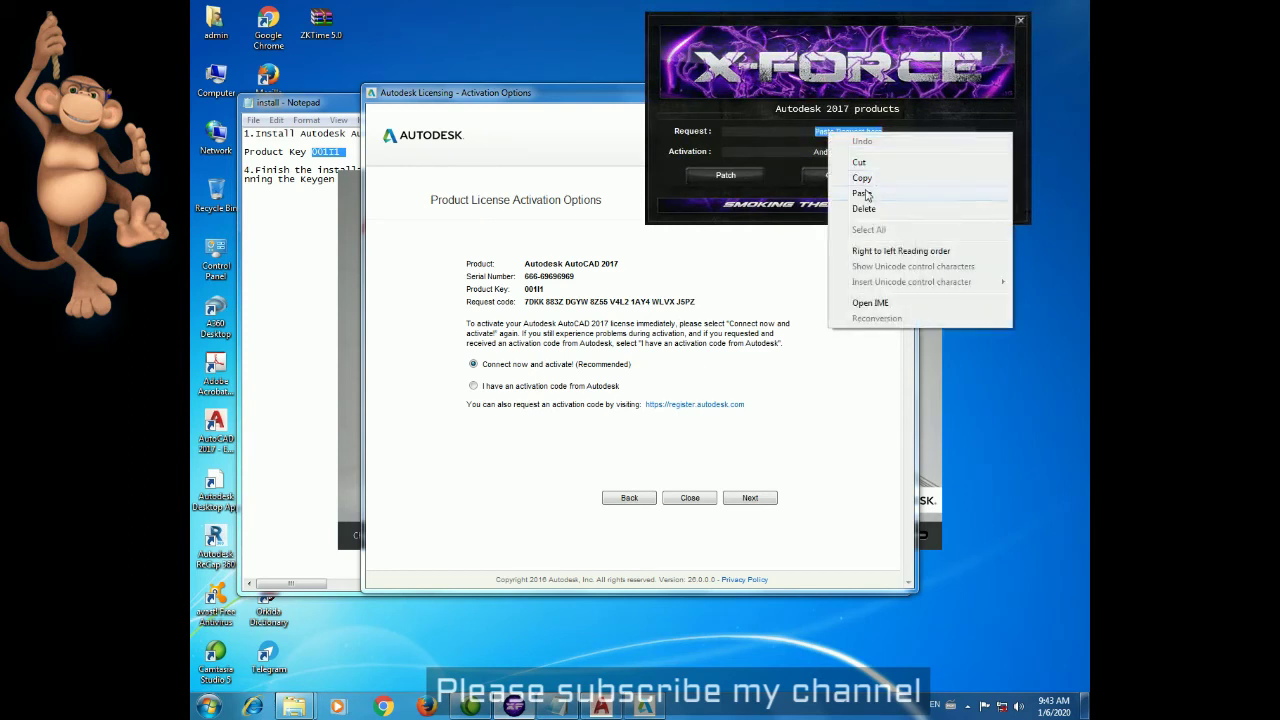
{"action": "left_click", "coordinate": [868, 194]}
{"action": "left_click", "coordinate": [842, 180]}
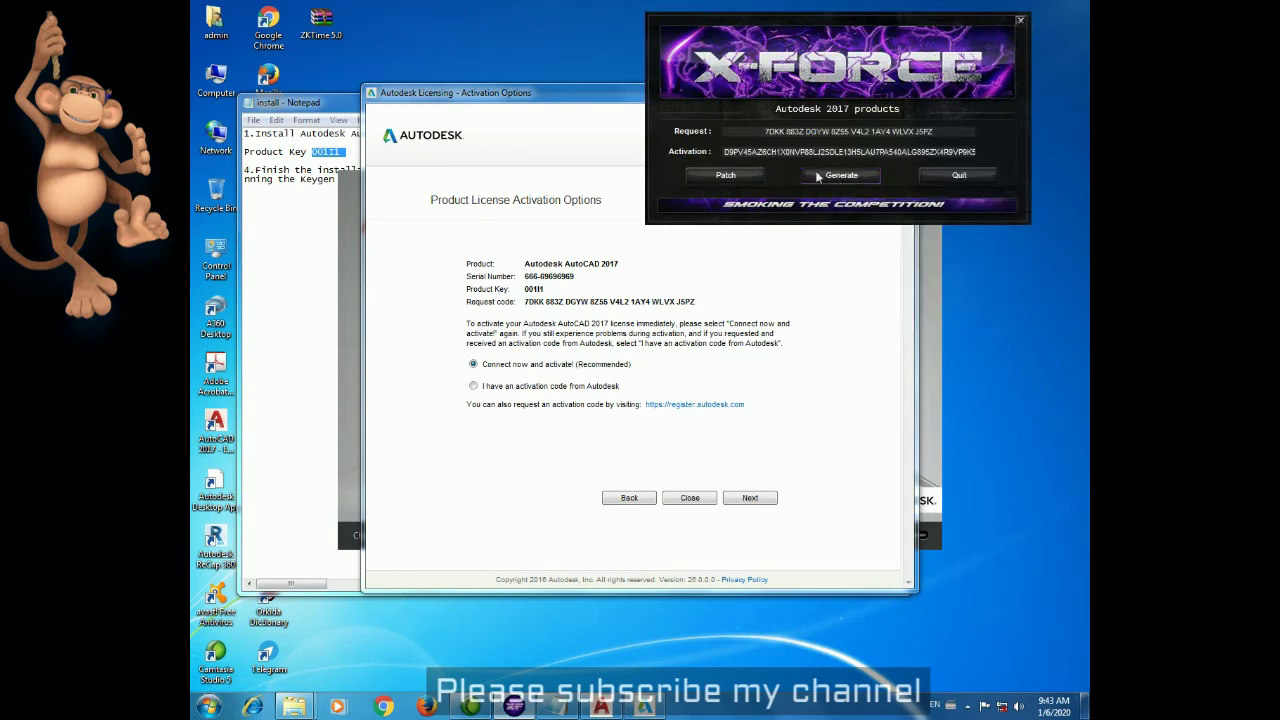
{"action": "left_click", "coordinate": [737, 177]}
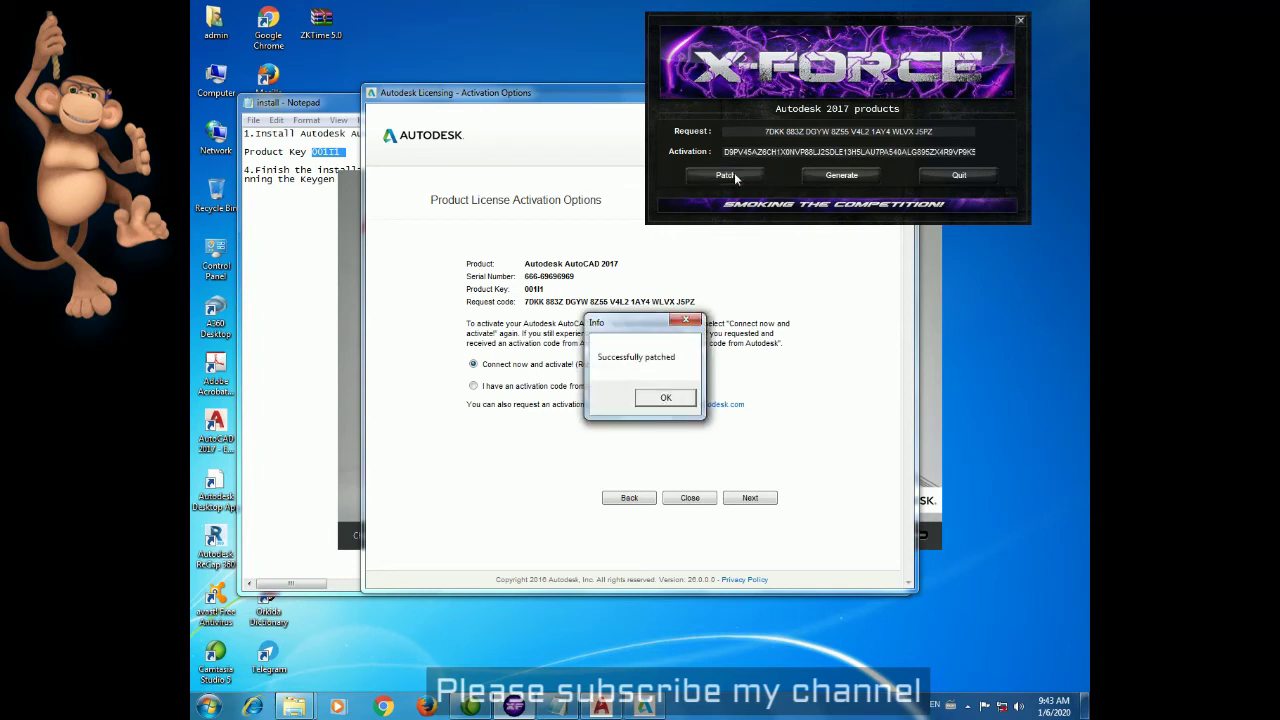
{"action": "left_click", "coordinate": [663, 400]}
Enter the generated activation code under 'I have an activation code from Autodesk' and submit.
{"action": "left_click_drag", "start_coordinate": [726, 151], "coordinate": [1005, 148]}
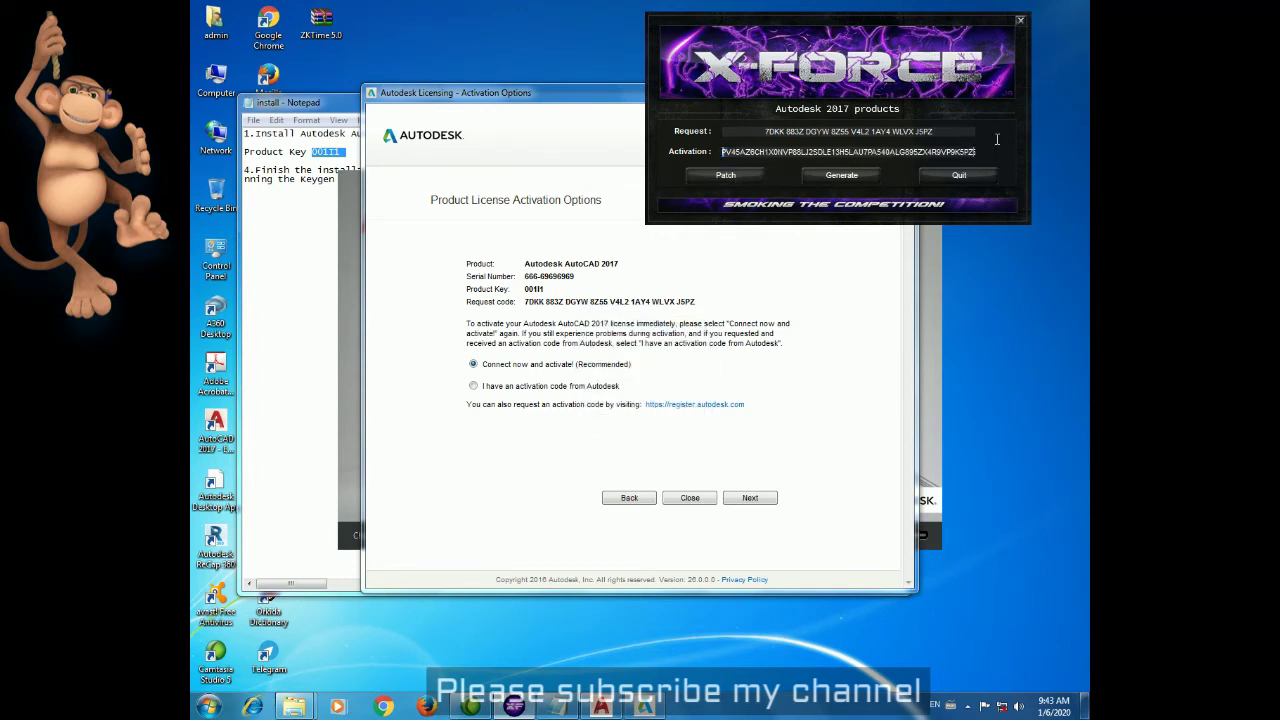
{"action": "right_click", "coordinate": [900, 157]}
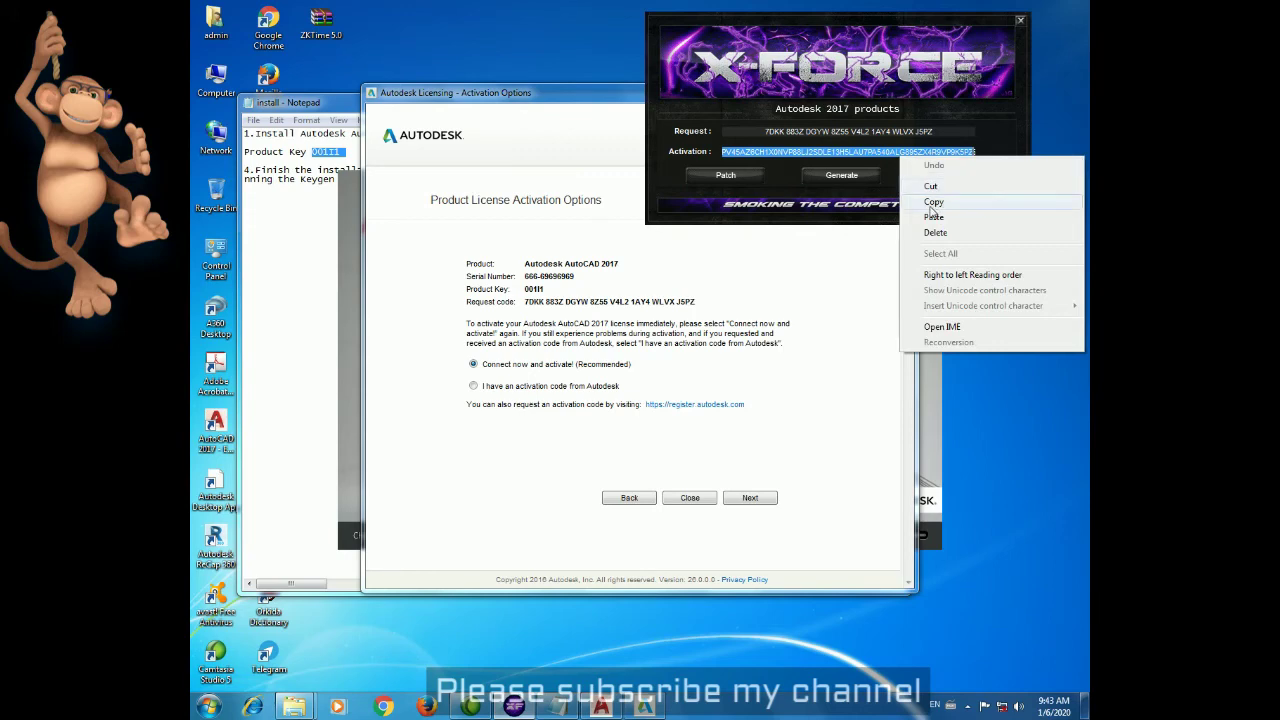
{"action": "left_click", "coordinate": [933, 201]}
{"action": "left_click", "coordinate": [474, 386]}
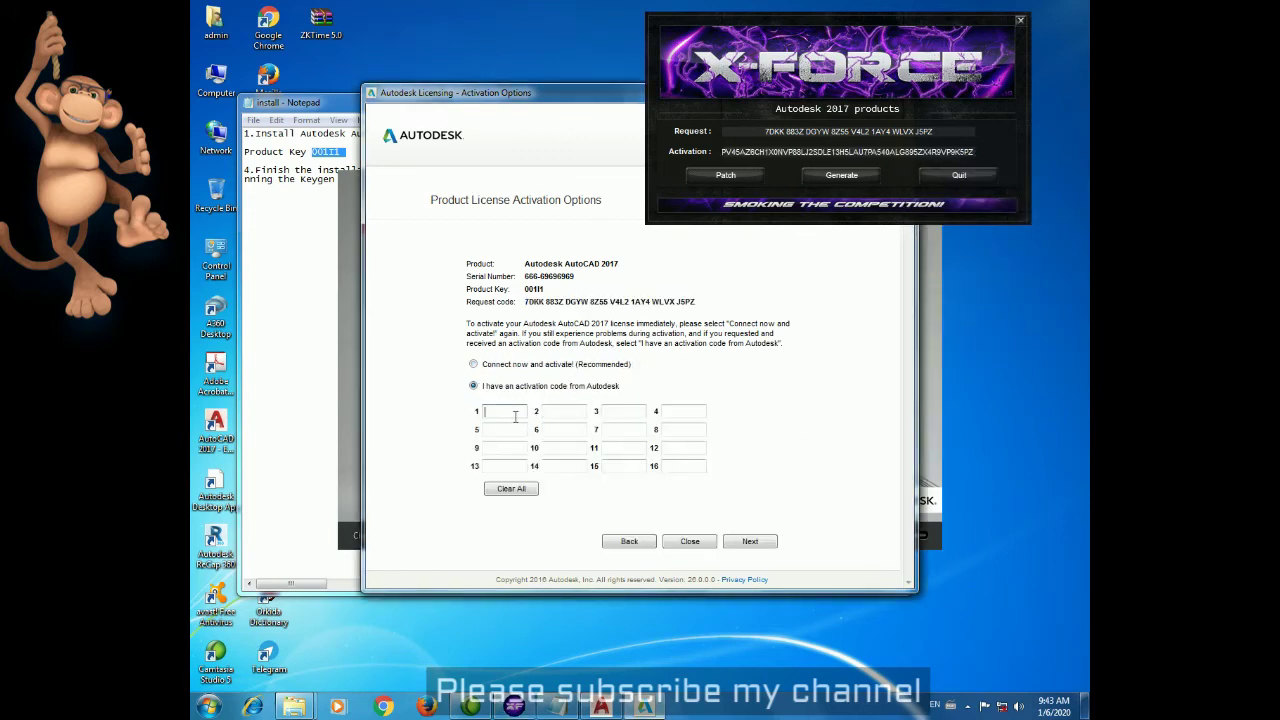
{"action": "right_click", "coordinate": [546, 440]}
{"action": "left_click", "coordinate": [558, 480]}
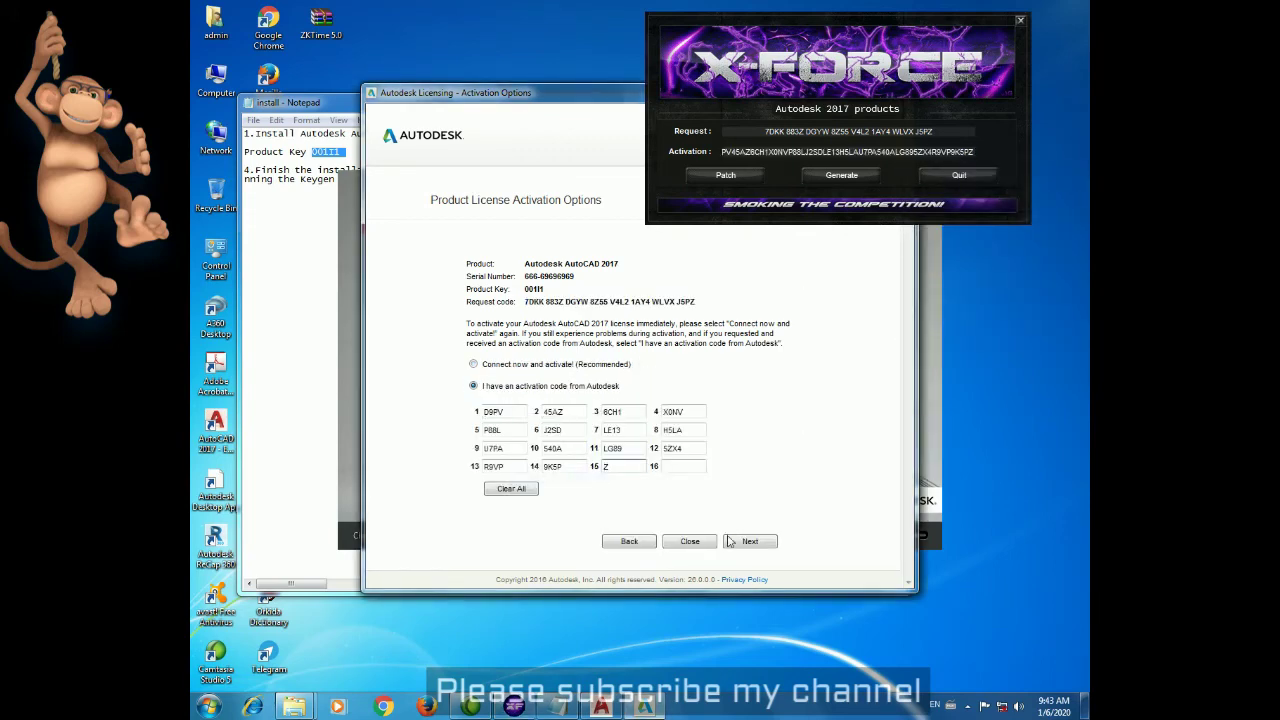
{"action": "left_click", "coordinate": [740, 546]}
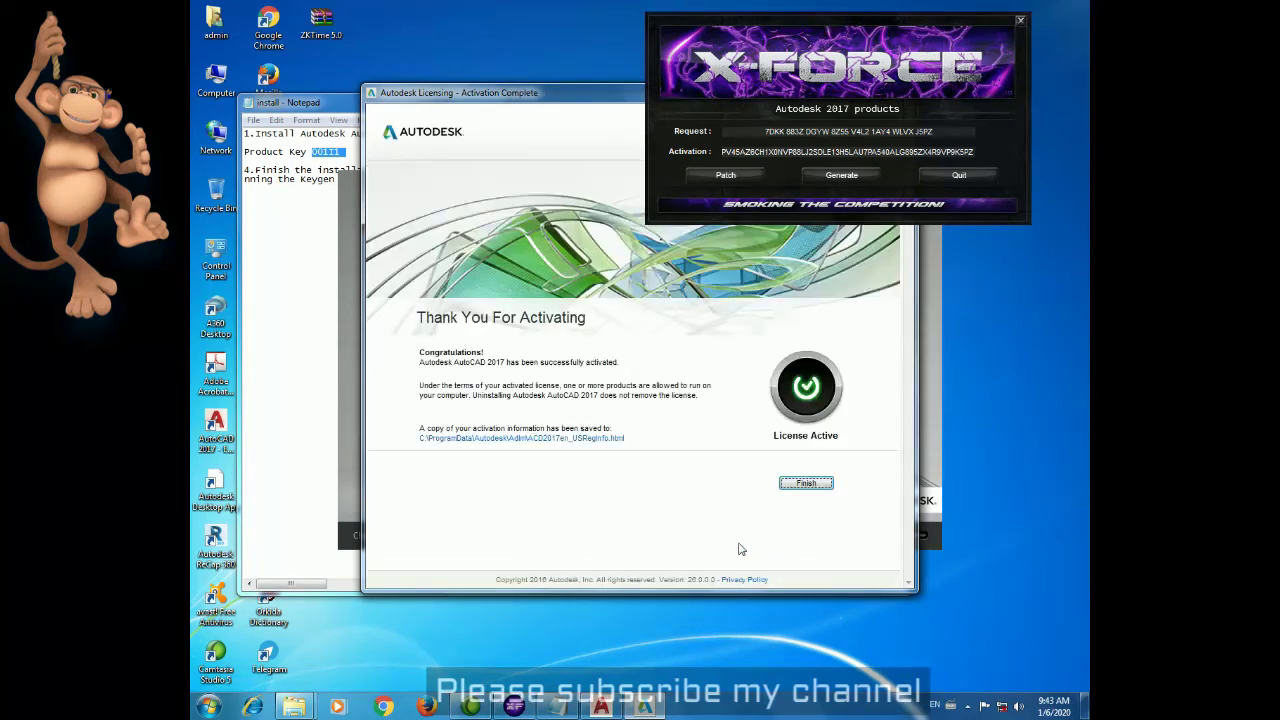
Close X-Force and Notepad with Don't Save, then Finish to open Drawing1.
{"action": "left_click", "coordinate": [1018, 21]}
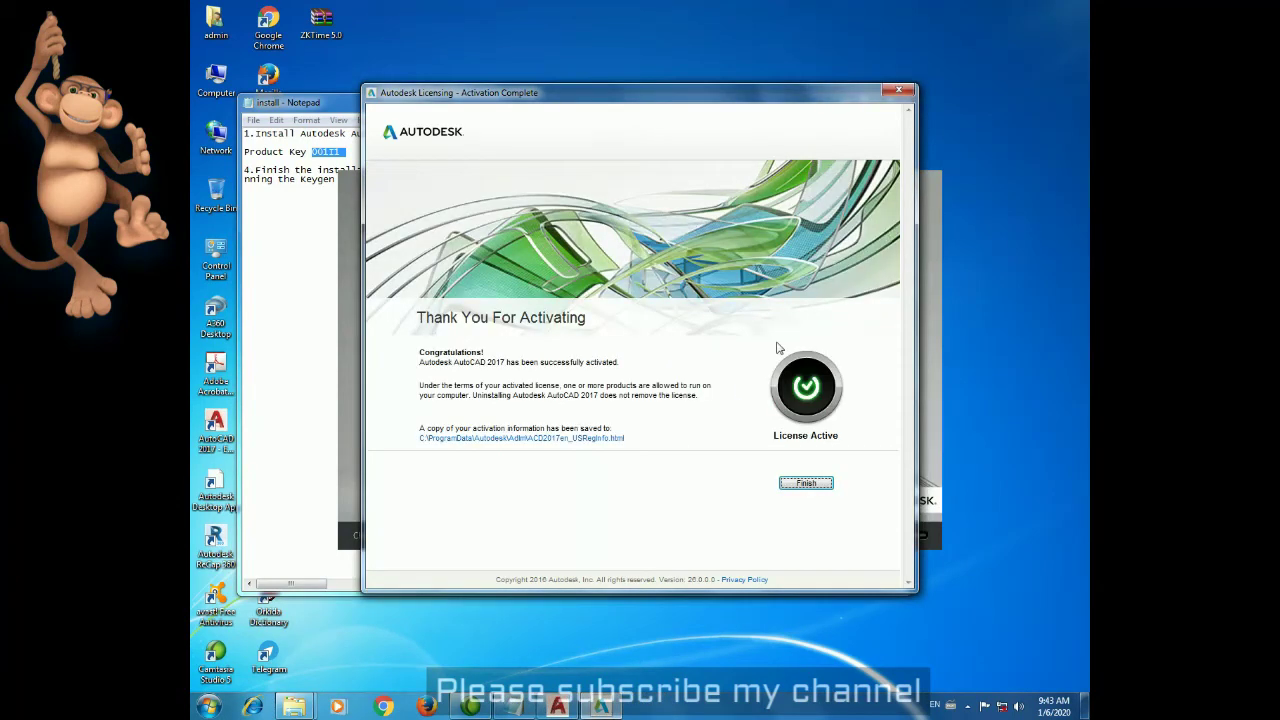
{"action": "left_click", "coordinate": [345, 102]}
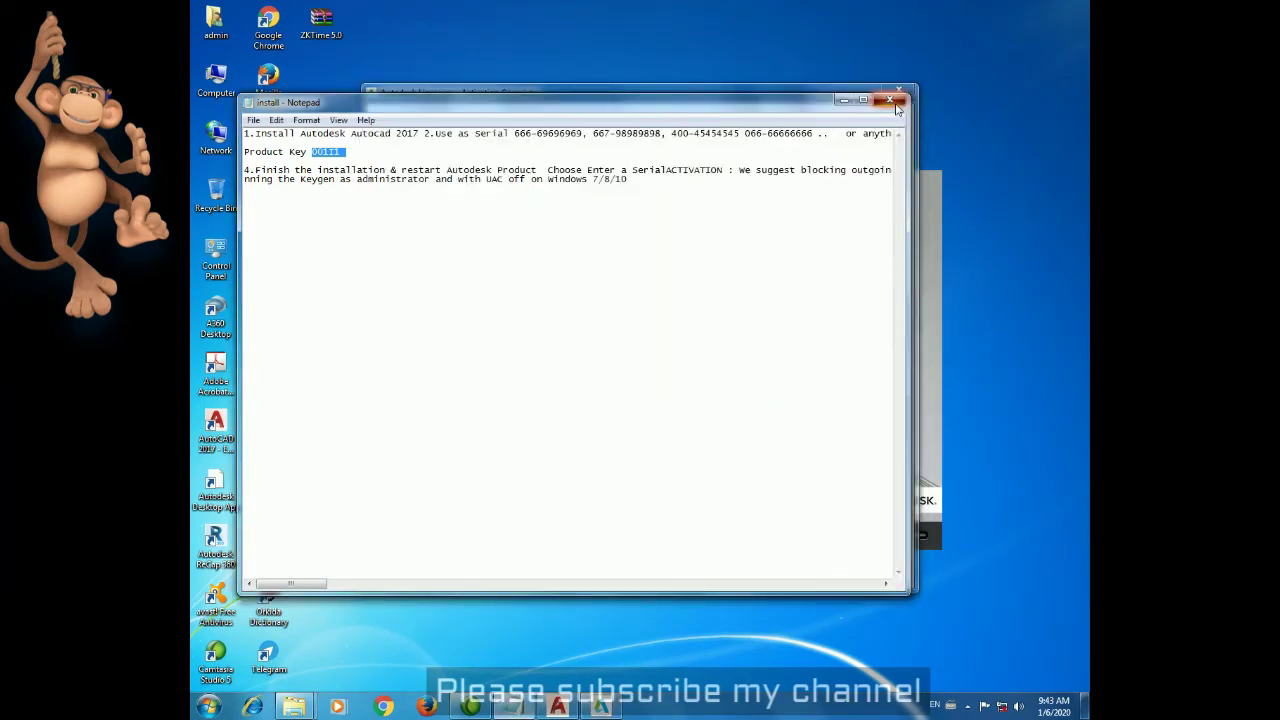
{"action": "left_click", "coordinate": [896, 104]}
{"action": "left_click", "coordinate": [657, 364]}
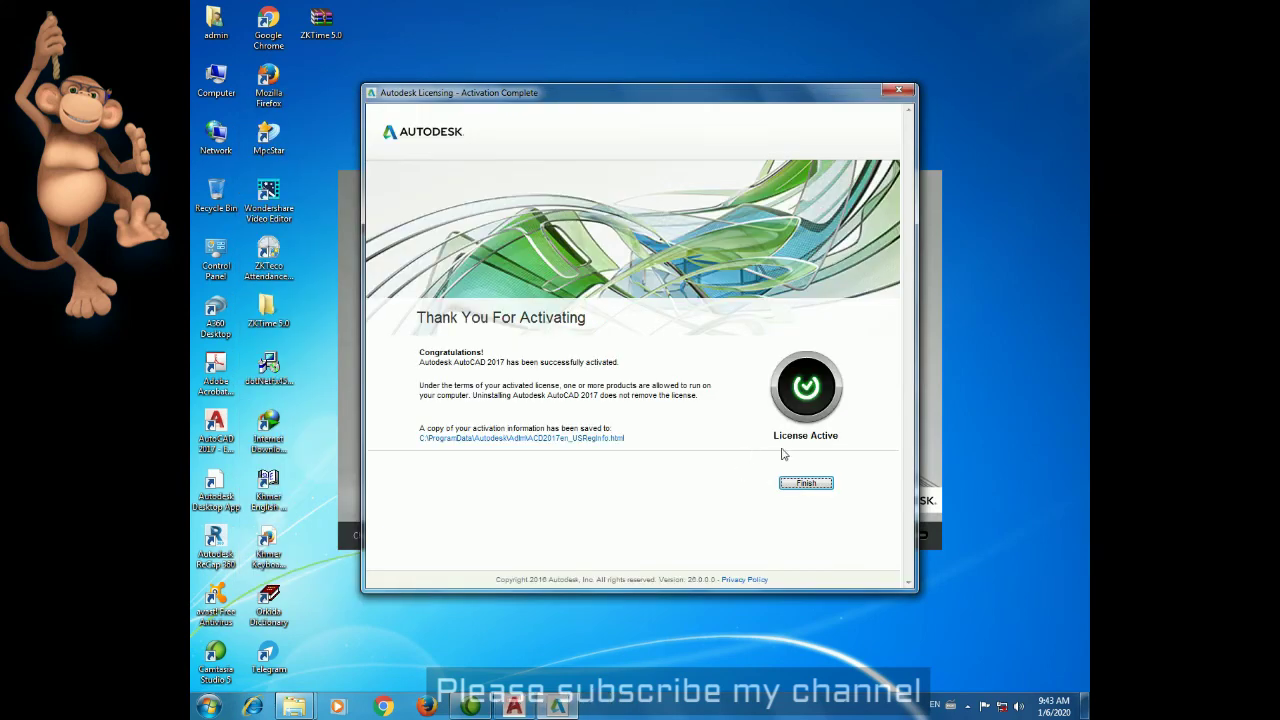
{"action": "left_click", "coordinate": [801, 485]}
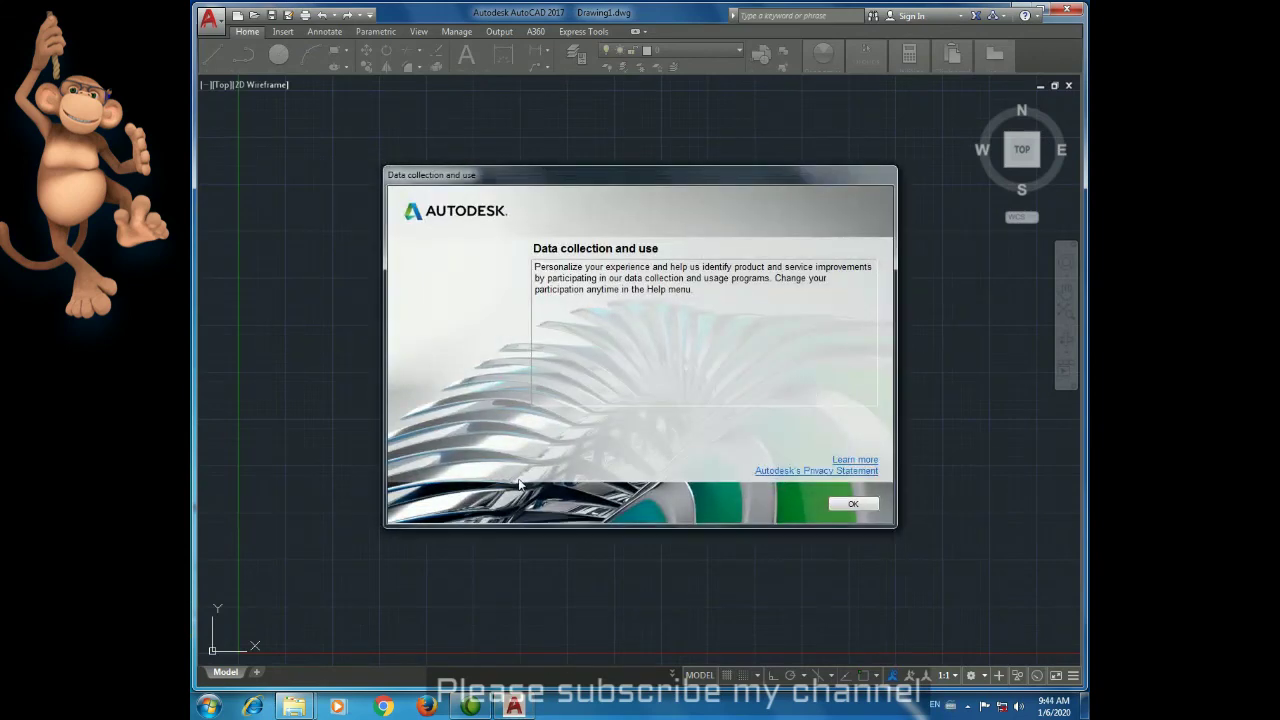
Accept the 'Data collection and use' notice to reach the empty Drawing1.
{"action": "left_click", "coordinate": [855, 504]}
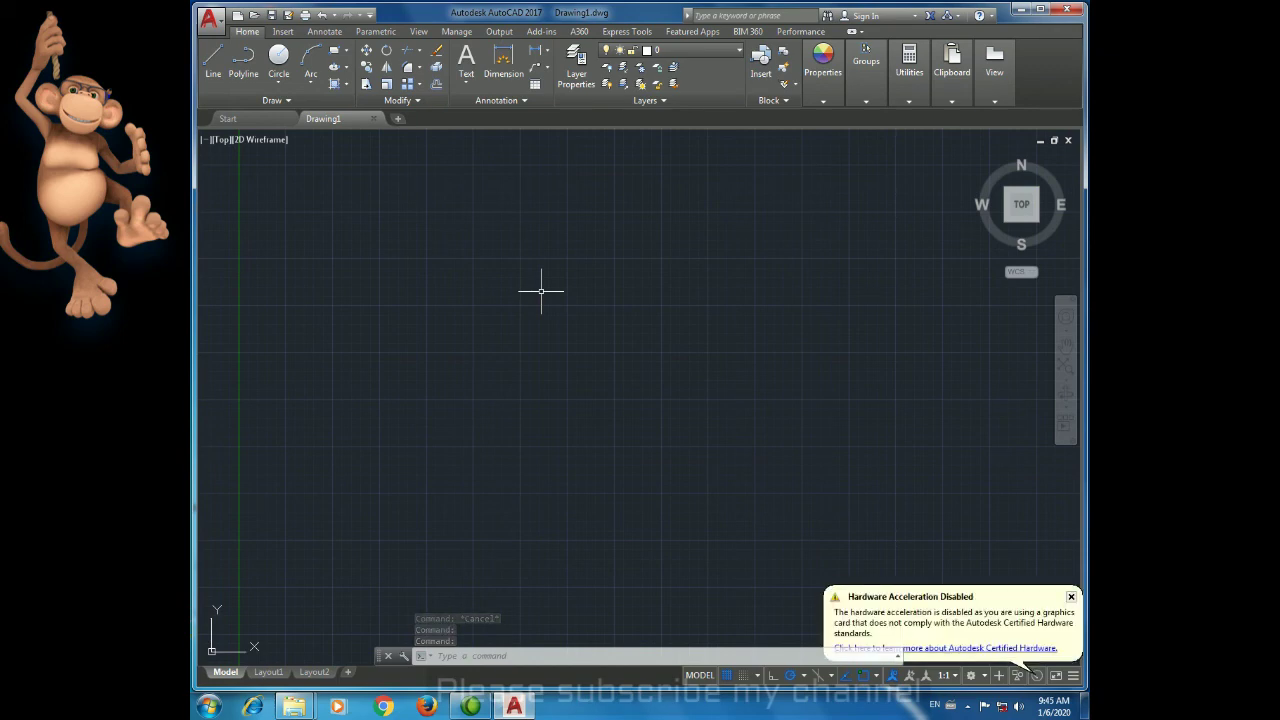
Dismiss the color scheme and hardware acceleration notices, then select across the empty drawing.
{"action": "left_click", "coordinate": [800, 207]}
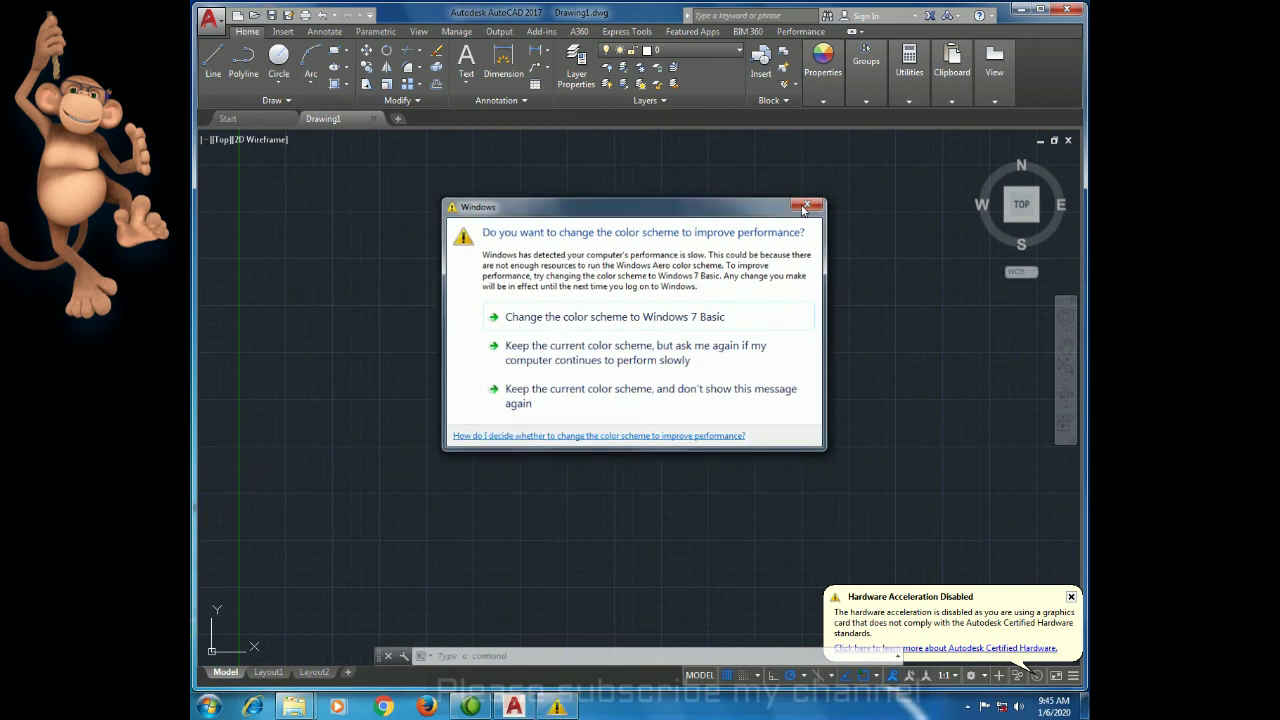
{"action": "left_click", "coordinate": [1071, 596]}
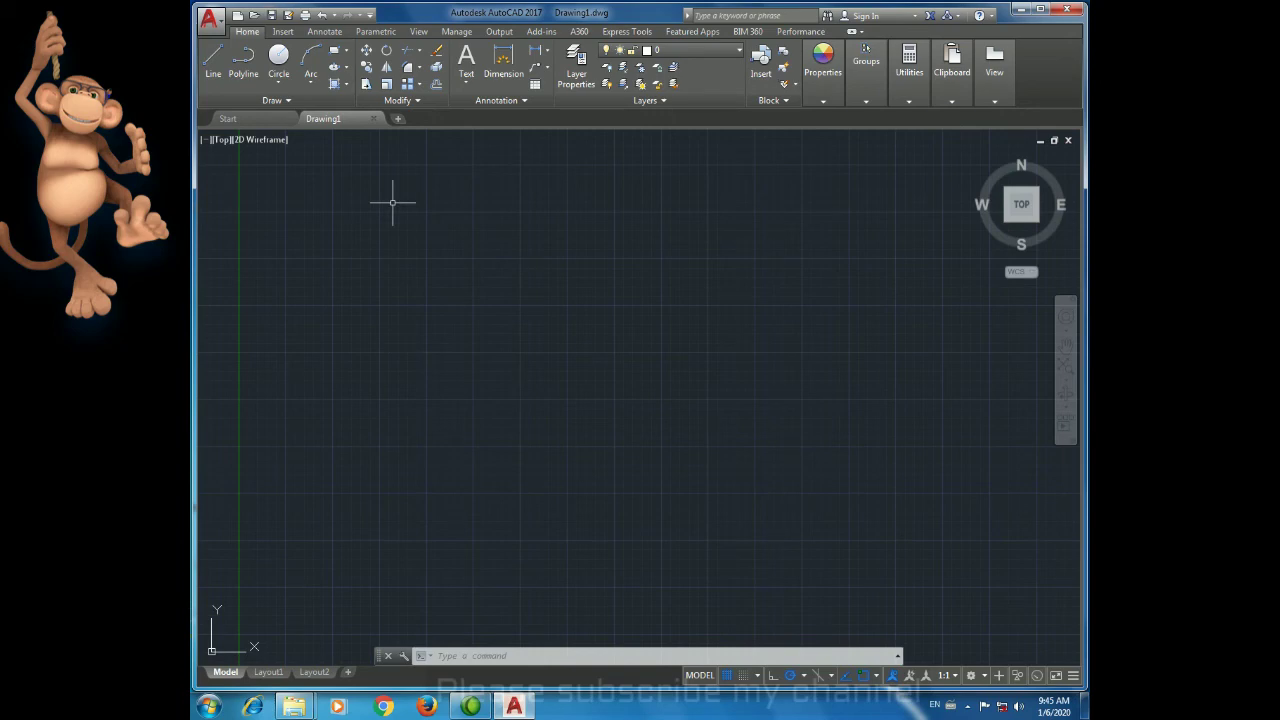
{"action": "left_click", "coordinate": [392, 202]}
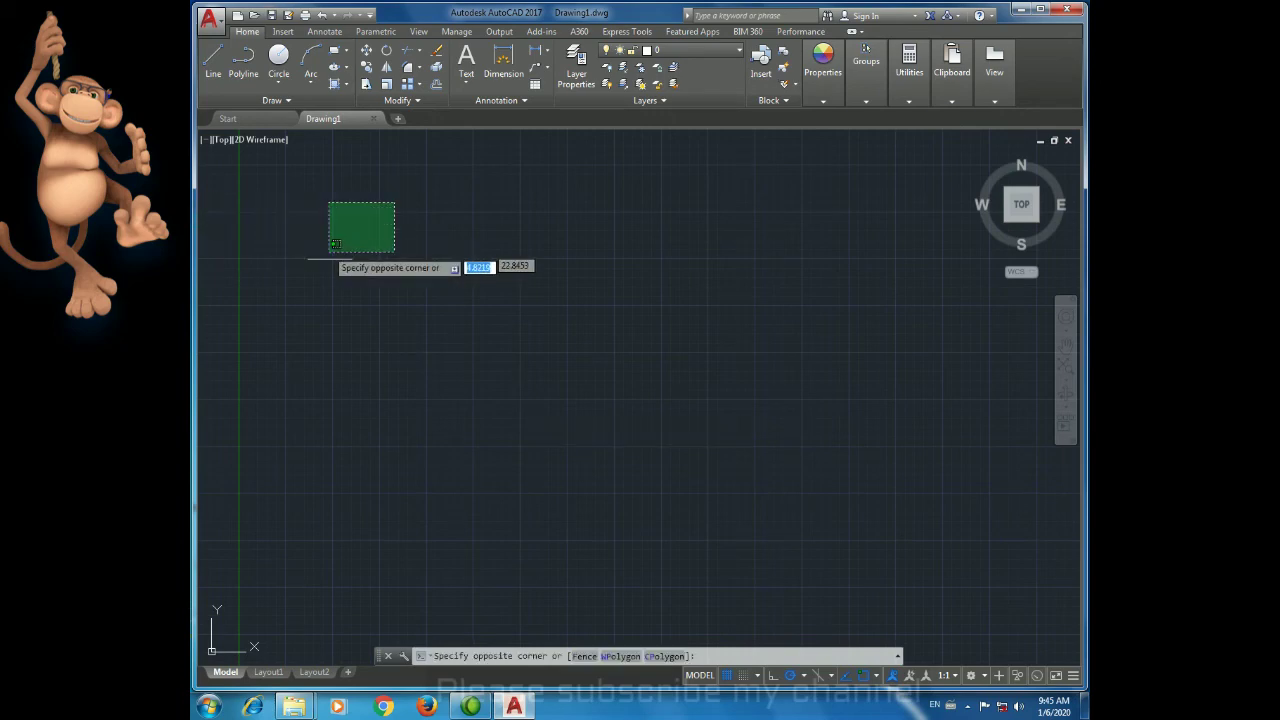
{"action": "left_click", "coordinate": [336, 296]}
{"action": "mouse_move", "coordinate": [428, 373]}
{"action": "left_mouse_down"}
{"action": "mouse_move", "coordinate": [540, 185]}
{"action": "mouse_move", "coordinate": [500, 186]}
{"action": "left_mouse_up"}
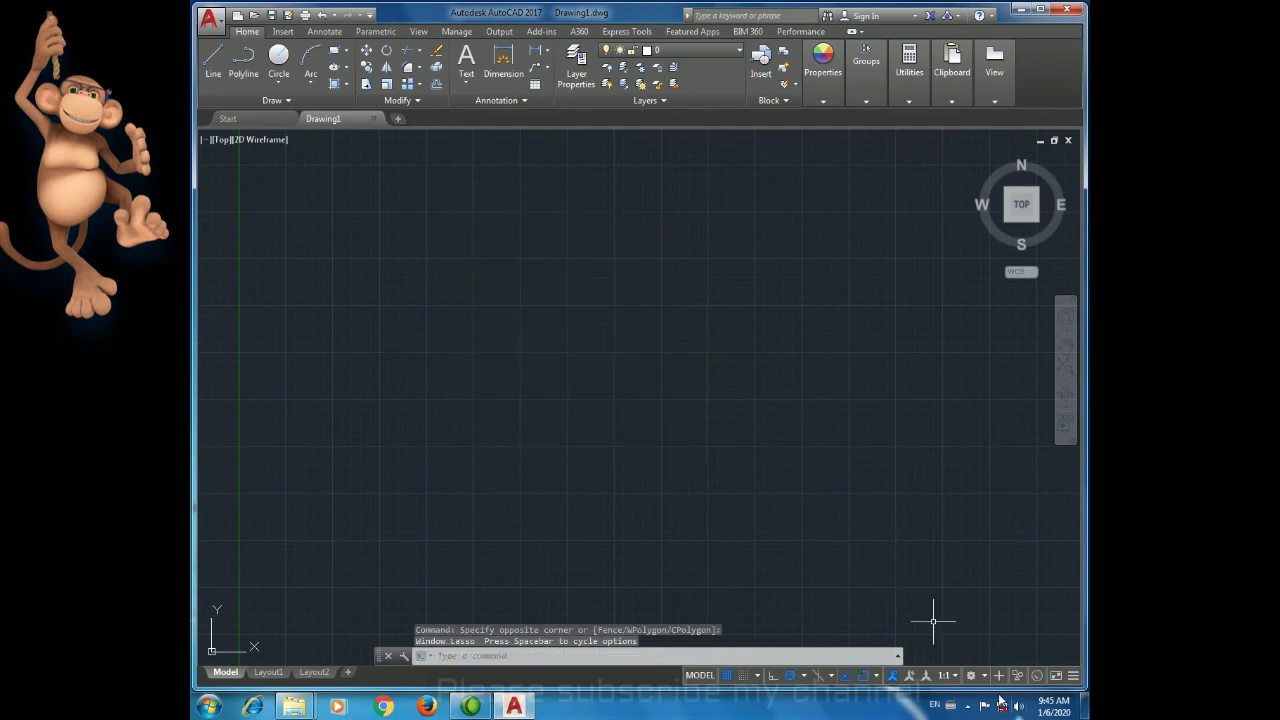
Exit AutoCAD without saving Drawing1, then show the hidden notification icons.
{"action": "left_click", "coordinate": [1068, 8]}
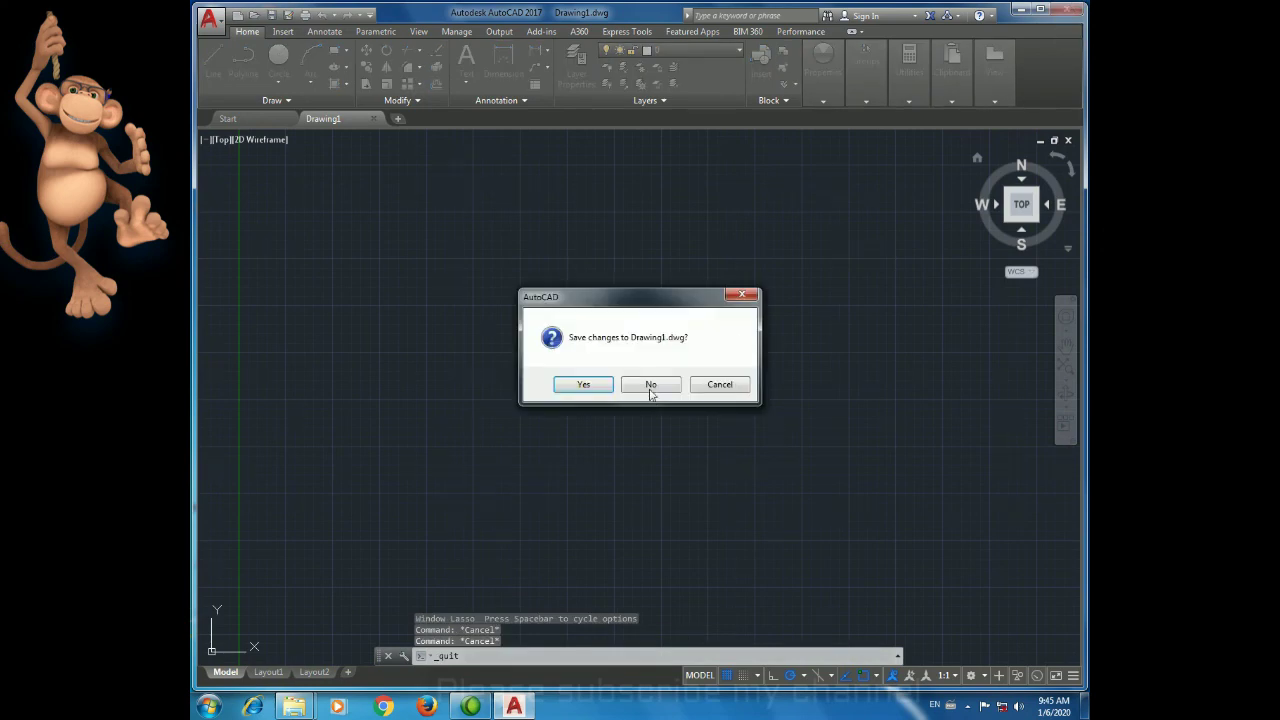
{"action": "left_click", "coordinate": [649, 386]}
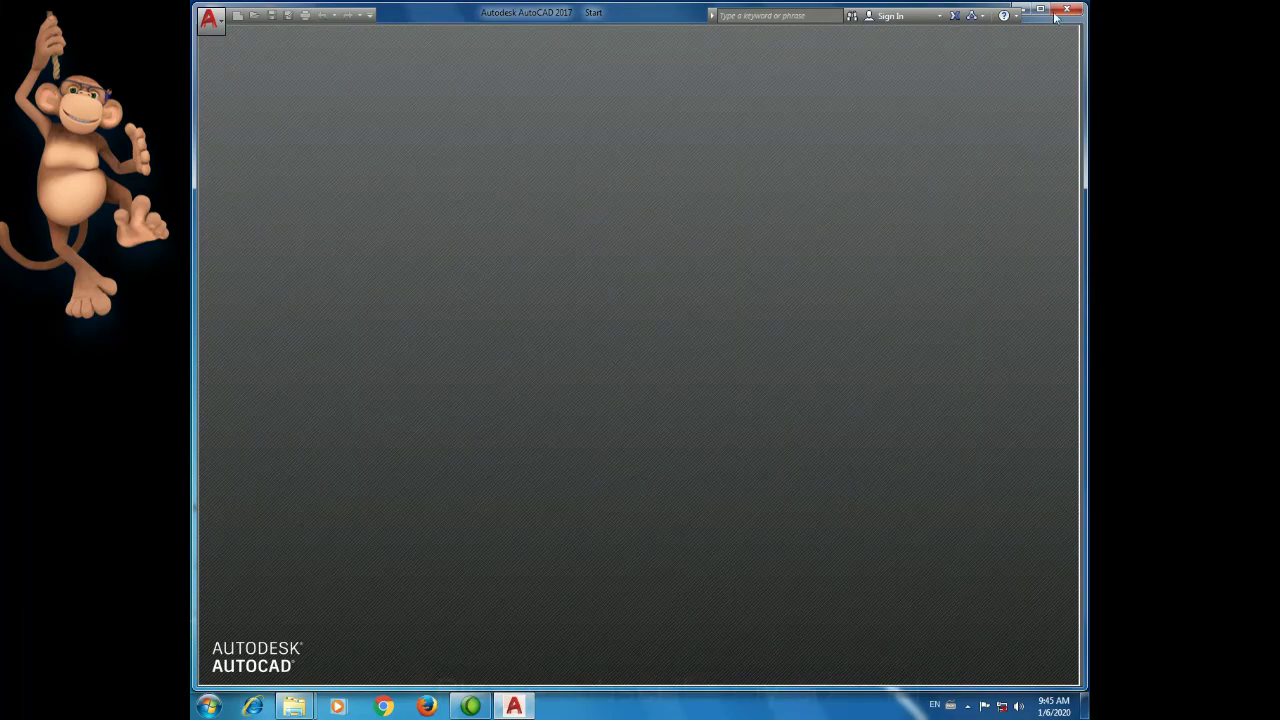
{"action": "left_click", "coordinate": [1070, 9]}
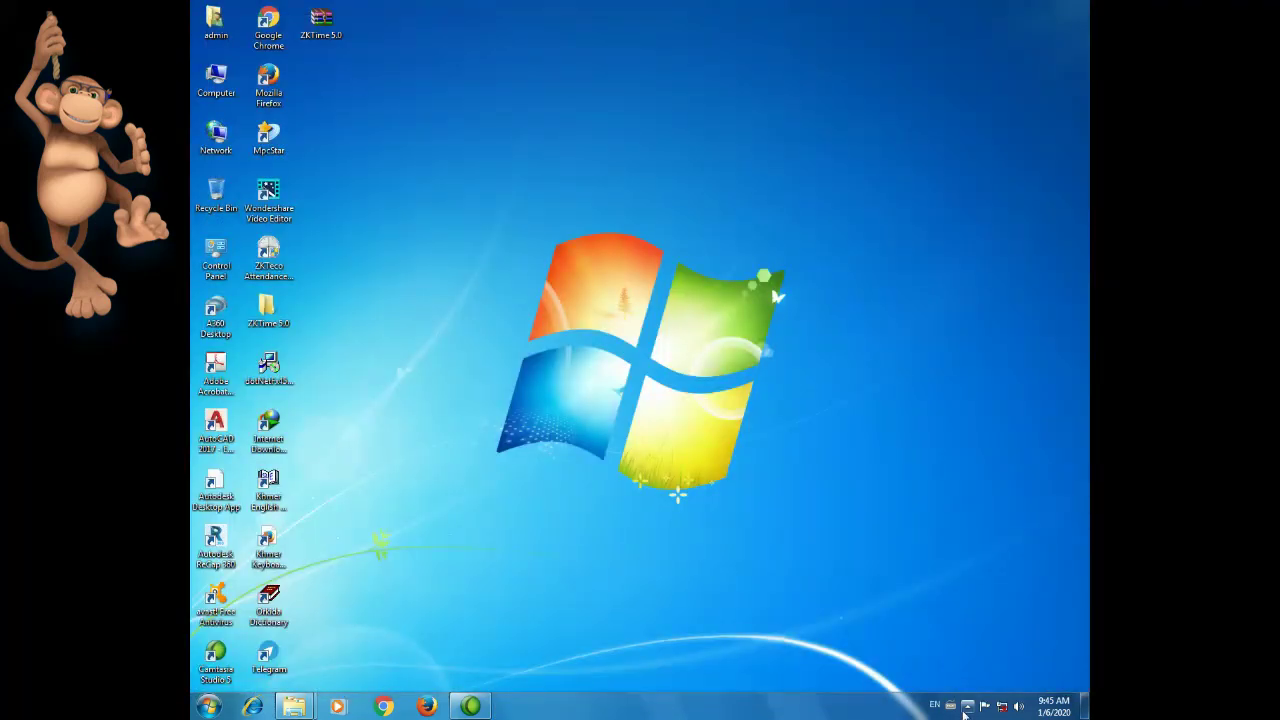
{"action": "left_click", "coordinate": [966, 707]}
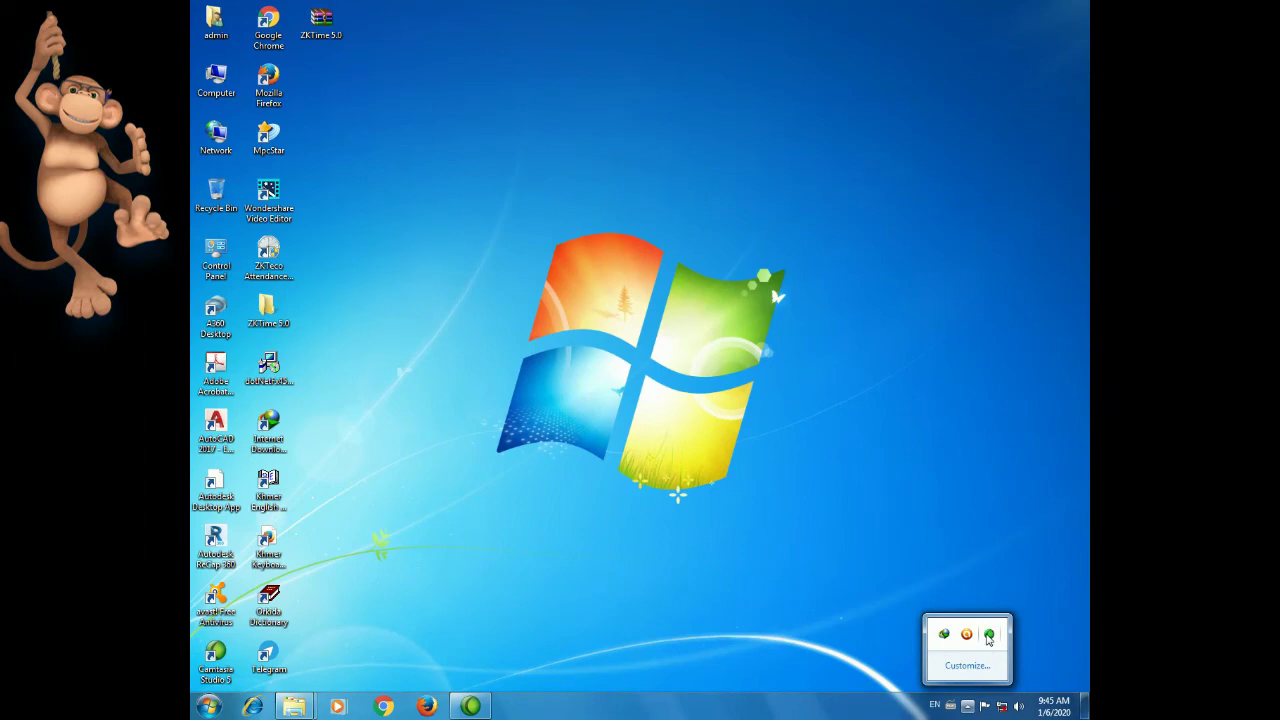